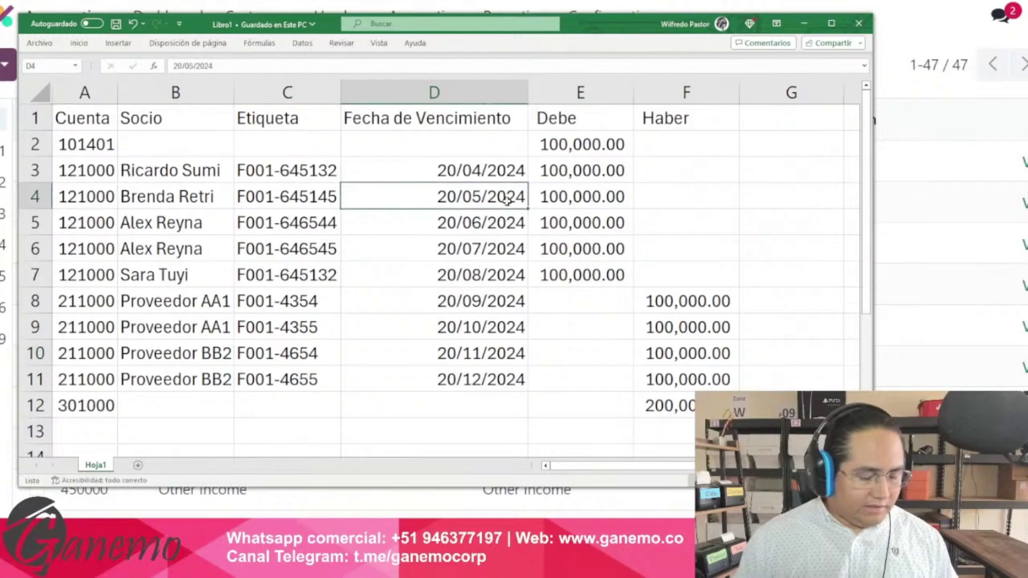
Review the opening balance table in the spreadsheet, switch to Odoo Accounting and start a new journal entry
{"action": "left_click", "coordinate": [578, 230]}
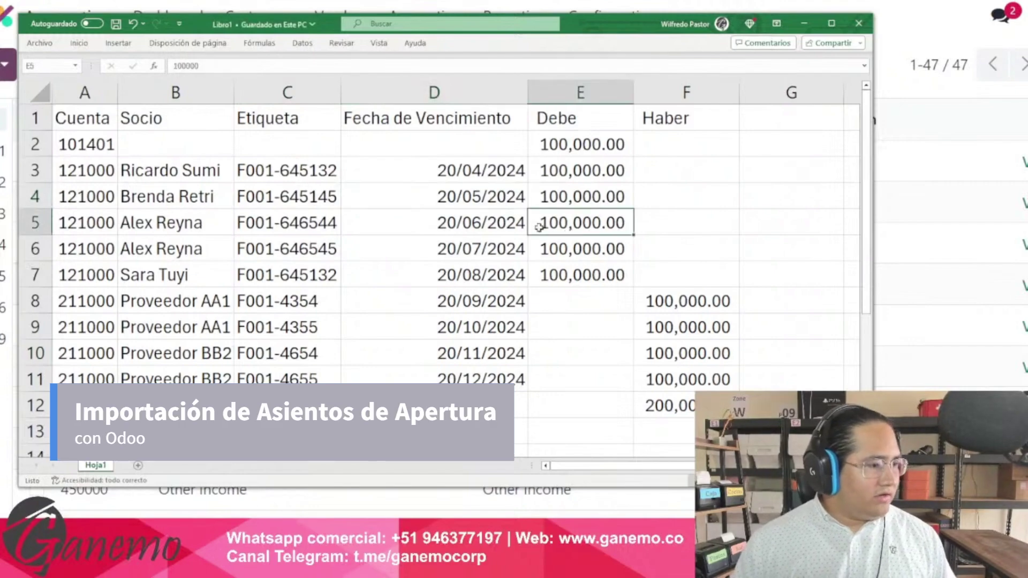
{"action": "left_click_drag", "start_coordinate": [94, 109], "coordinate": [685, 401]}
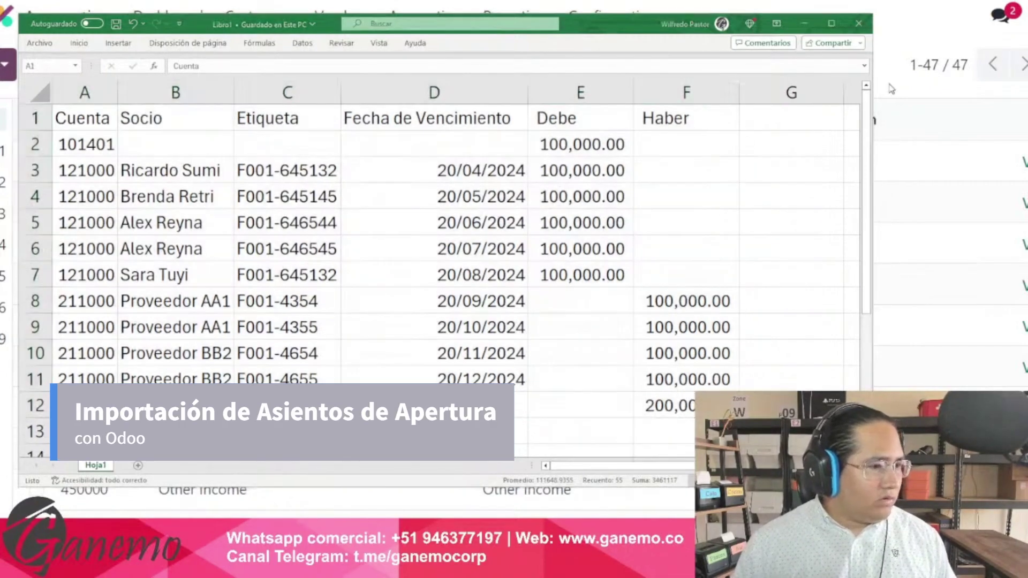
{"action": "left_click", "coordinate": [902, 83]}
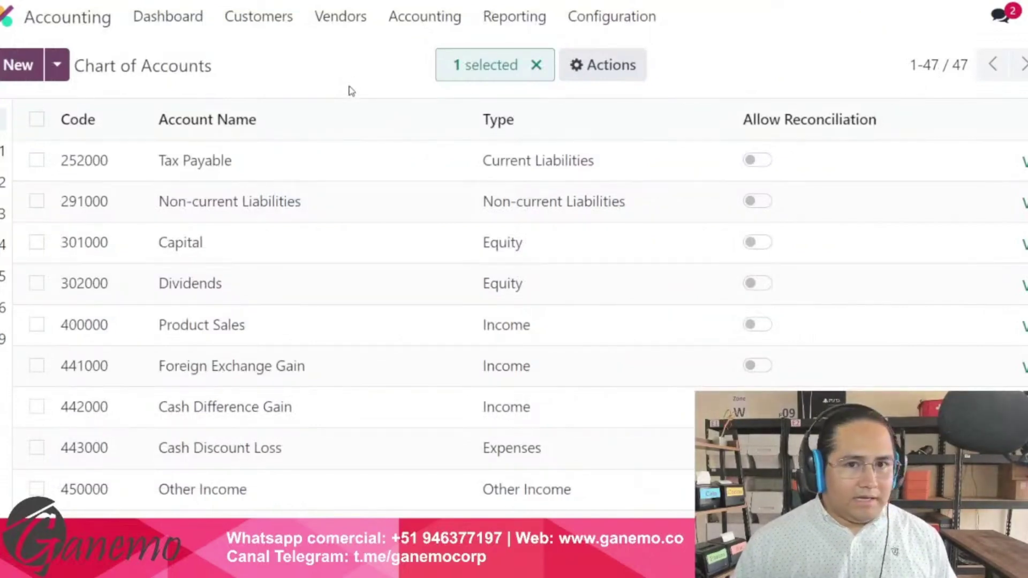
{"action": "left_click", "coordinate": [424, 17]}
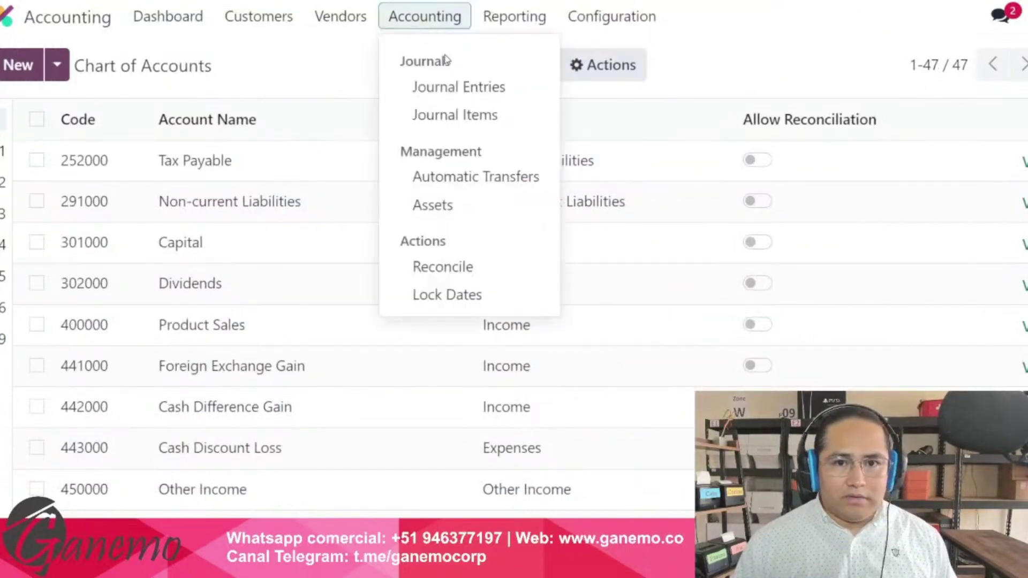
{"action": "left_click", "coordinate": [466, 90]}
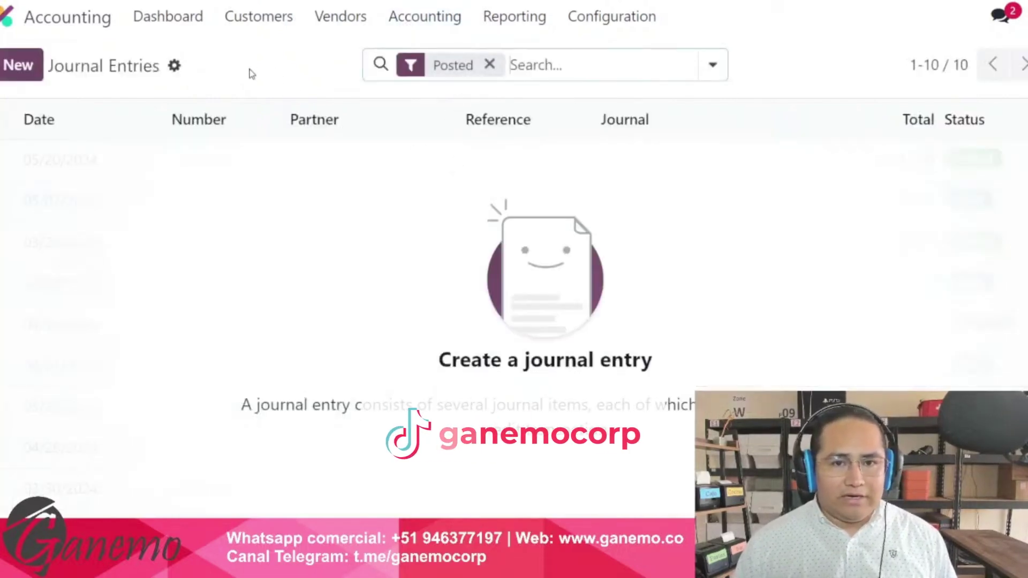
{"action": "left_click", "coordinate": [21, 67]}
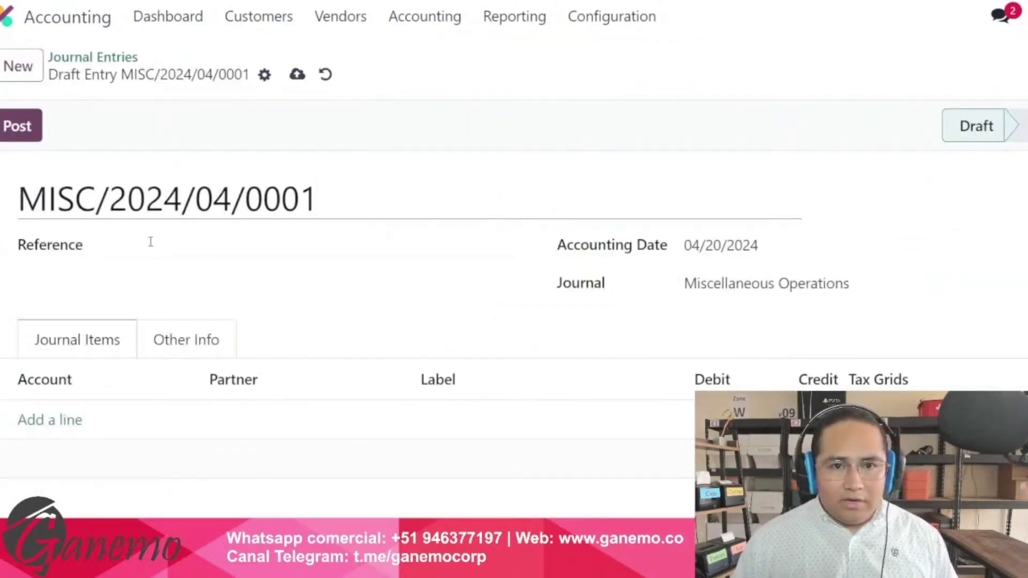
Inspect the new entry's reference field and the debit and credit fields of an empty journal item line
{"action": "left_click", "coordinate": [120, 251]}
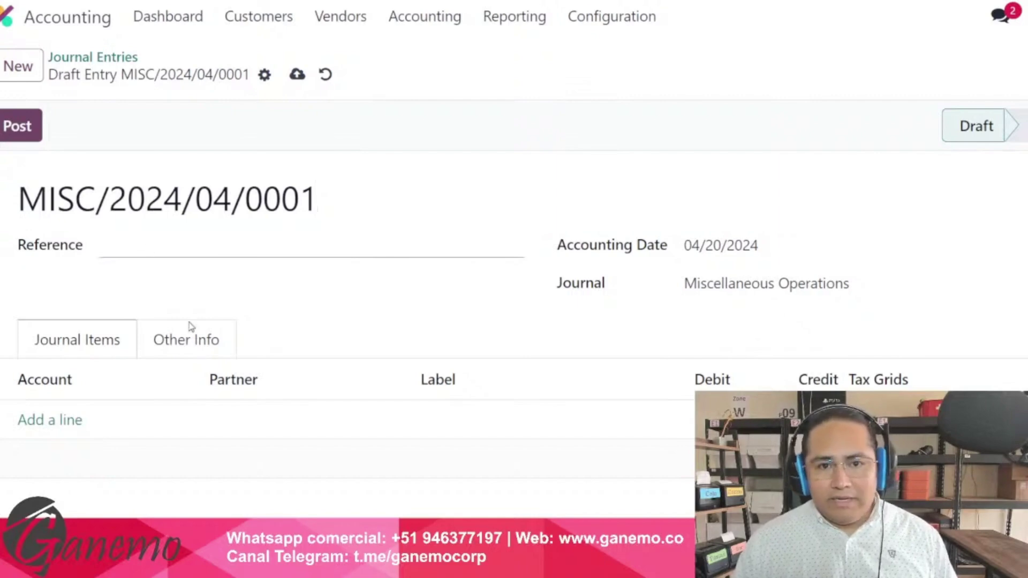
{"action": "left_click", "coordinate": [57, 426]}
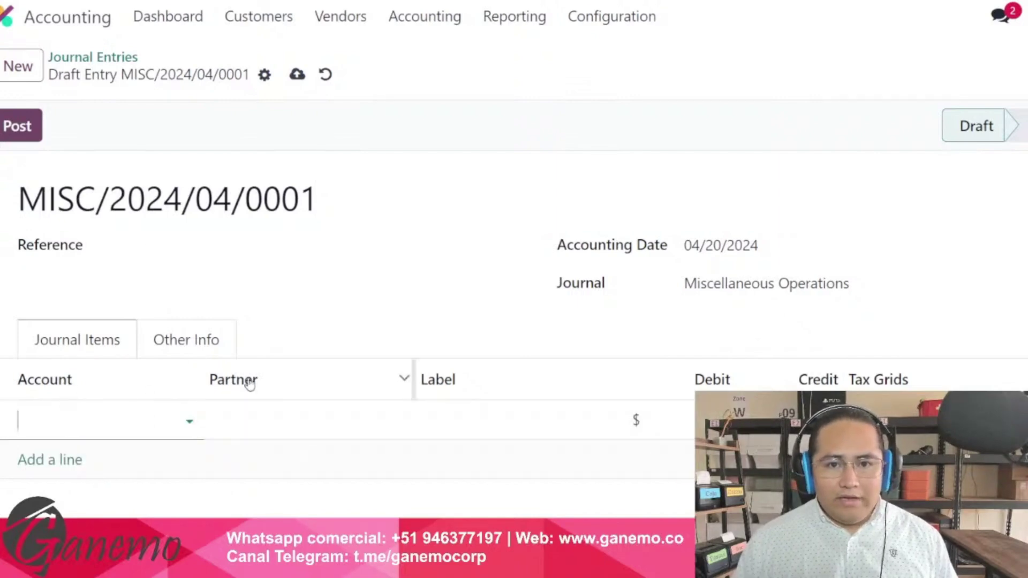
{"action": "scroll", "coordinate": [396, 335], "scroll_direction": "down", "scroll_amount": 1}
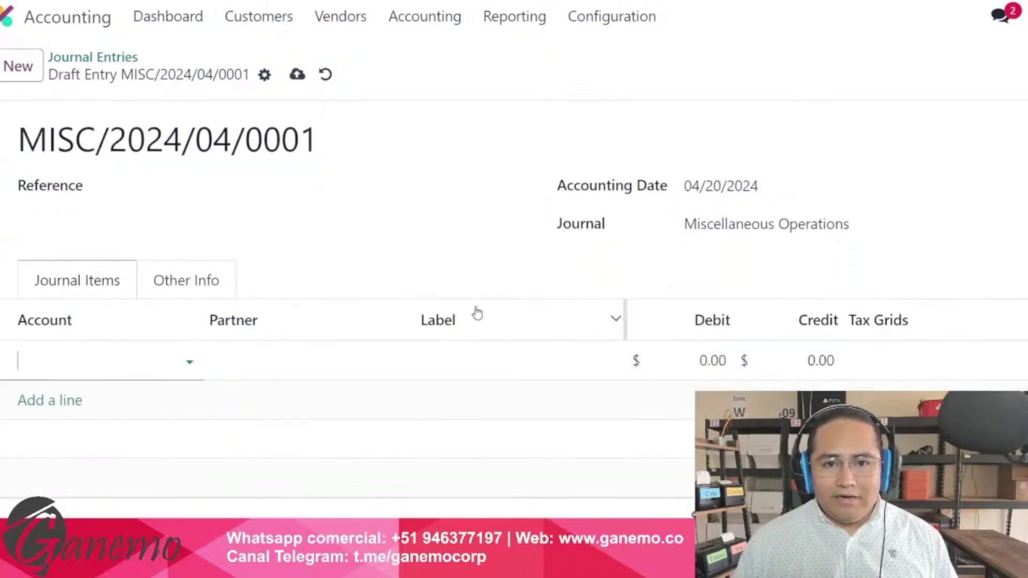
{"action": "left_click", "coordinate": [706, 358]}
{"action": "key", "text": "Tab"}
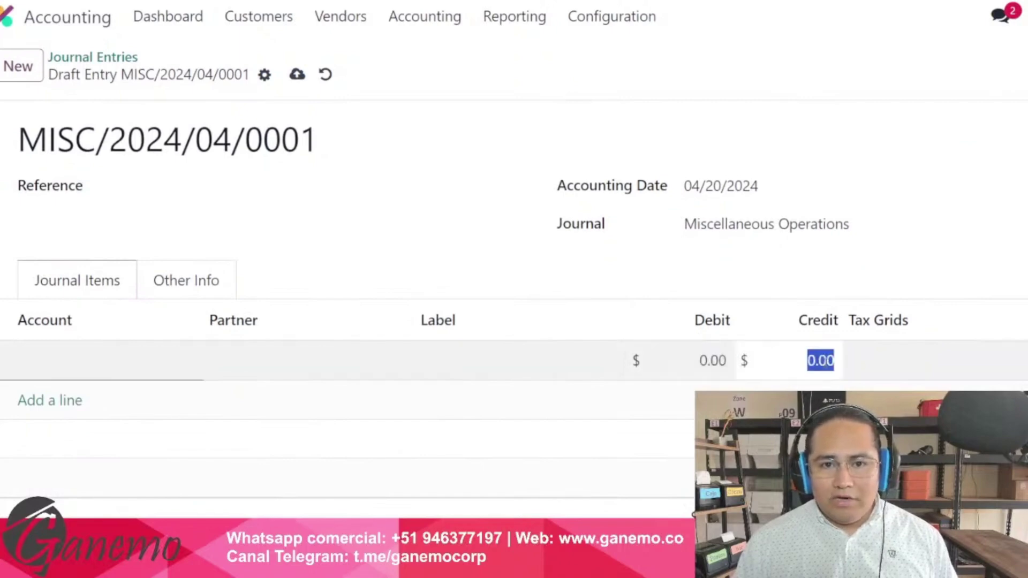
{"action": "left_click", "coordinate": [539, 254]}
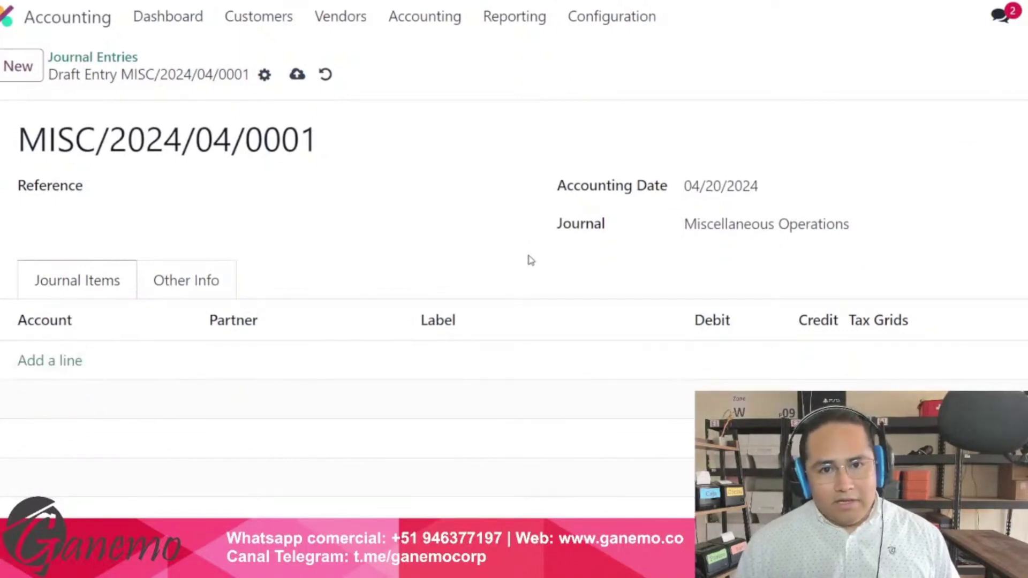
Compare the spreadsheet's Cuenta, Socio and Etiqueta columns with the journal item columns in the Odoo draft entry
{"action": "key", "text": "alt+Tab"}
{"action": "left_click", "coordinate": [351, 210]}
{"action": "left_click", "coordinate": [175, 192]}
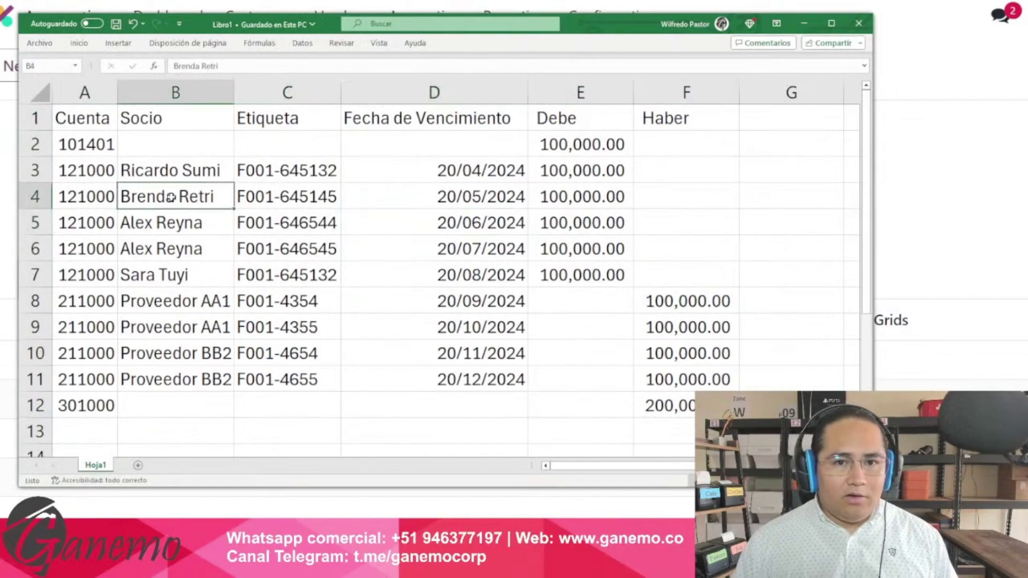
{"action": "left_click", "coordinate": [91, 122]}
{"action": "key", "text": "alt+Tab"}
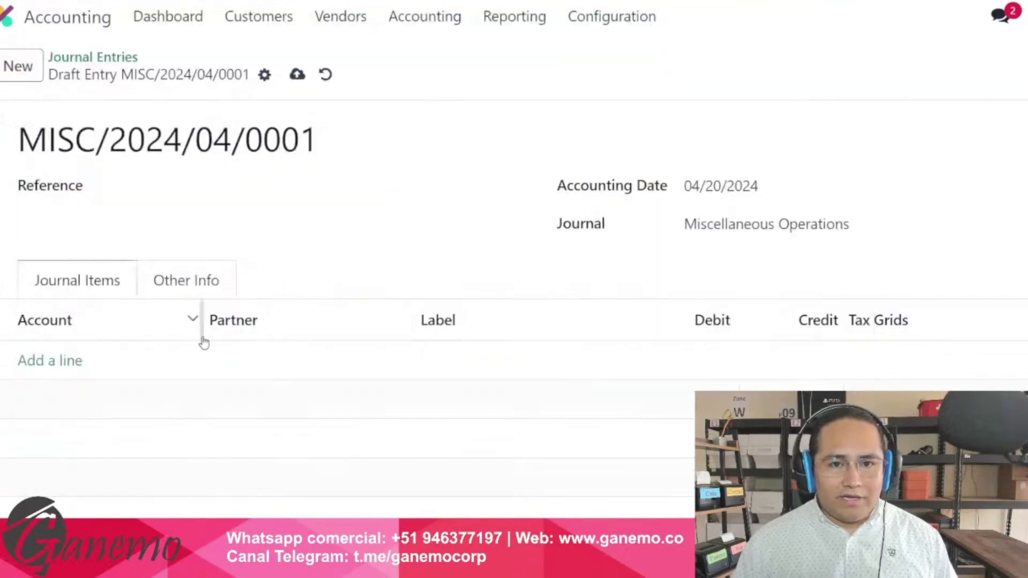
{"action": "key", "text": "alt+Tab"}
{"action": "left_click", "coordinate": [190, 115]}
{"action": "left_click", "coordinate": [313, 125]}
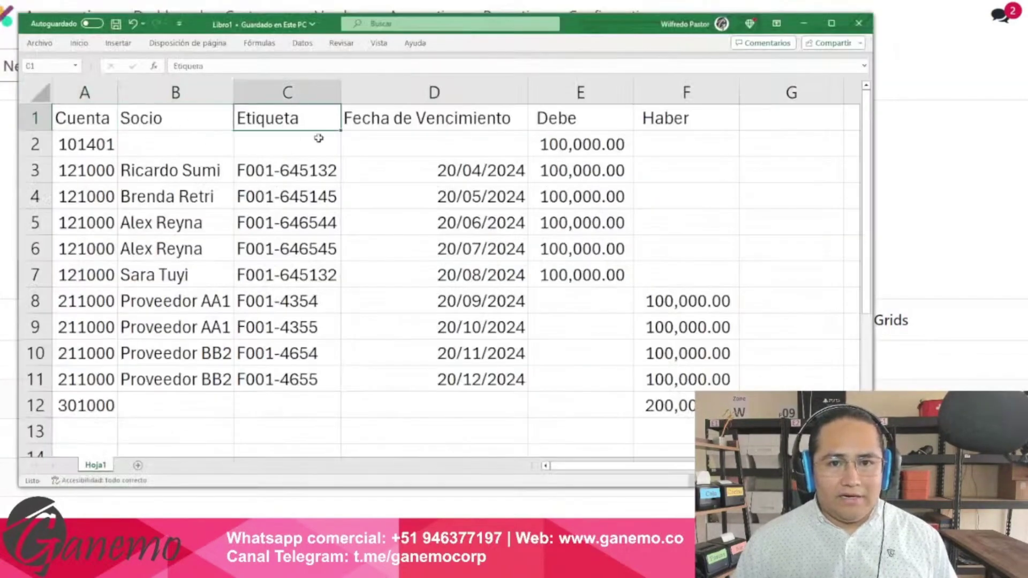
{"action": "key", "text": "alt+Tab"}
{"action": "key", "text": "alt+Tab"}
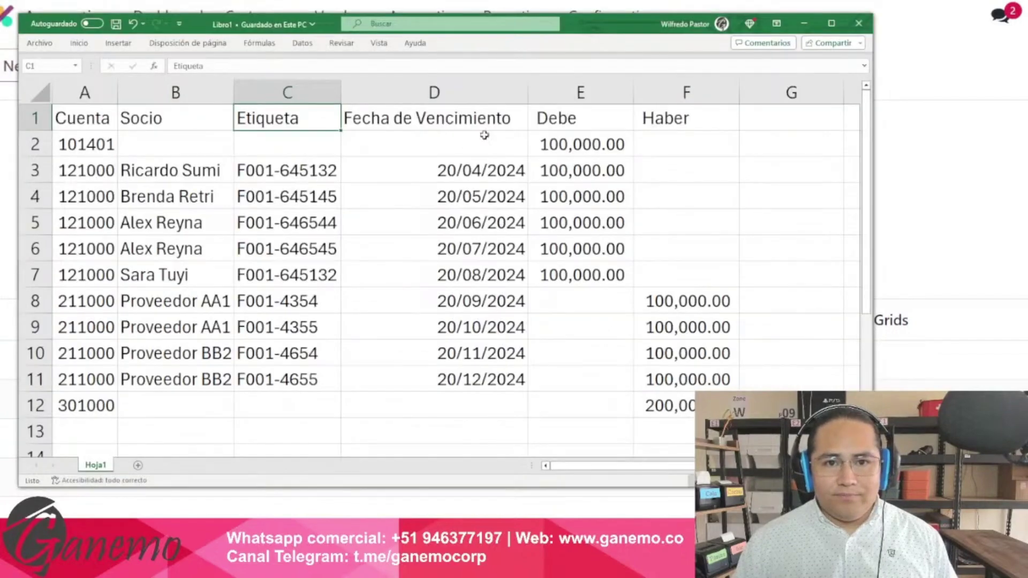
Examine the spreadsheet's Debe, Haber and Fecha de Vencimiento columns and return to the Odoo draft entry
{"action": "left_click", "coordinate": [544, 142]}
{"action": "left_click", "coordinate": [691, 172]}
{"action": "left_click", "coordinate": [568, 197]}
{"action": "left_click_drag", "start_coordinate": [436, 119], "coordinate": [468, 374]}
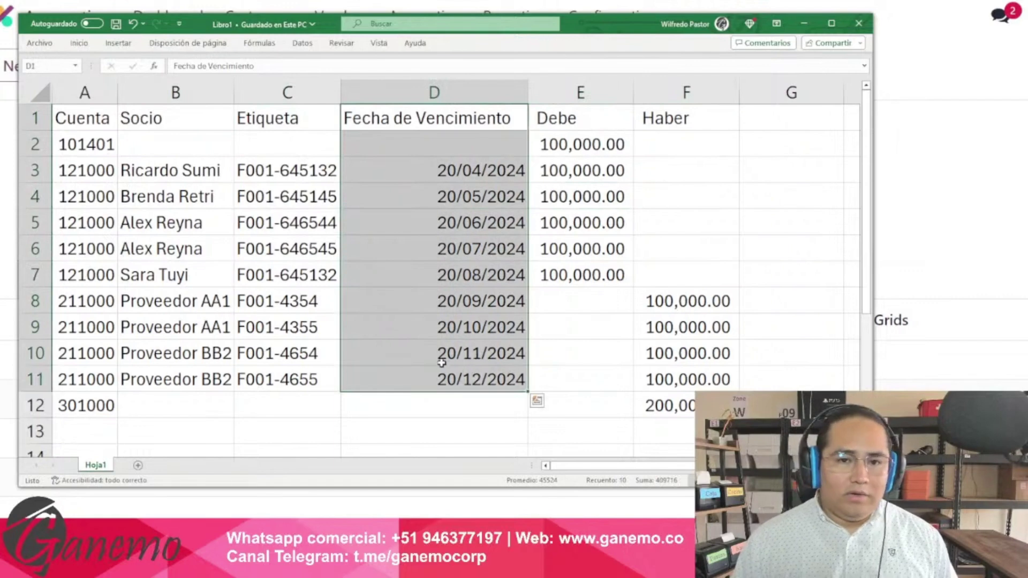
{"action": "left_click", "coordinate": [445, 373]}
{"action": "key", "text": "alt+Tab"}
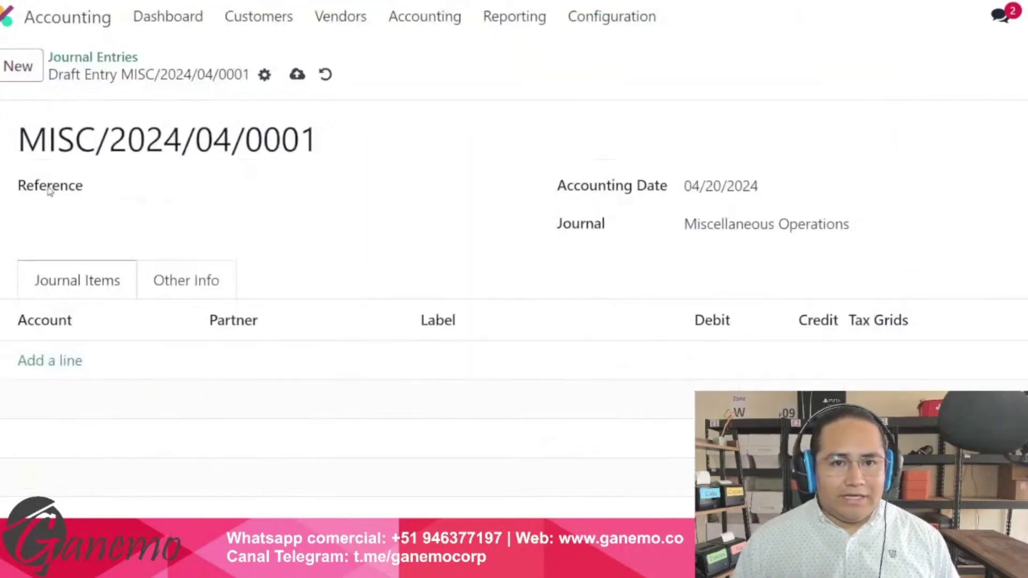
Examine the Reference, Accounting Date and Journal header fields of the draft journal entry
{"action": "left_click_drag", "start_coordinate": [22, 187], "coordinate": [92, 199]}
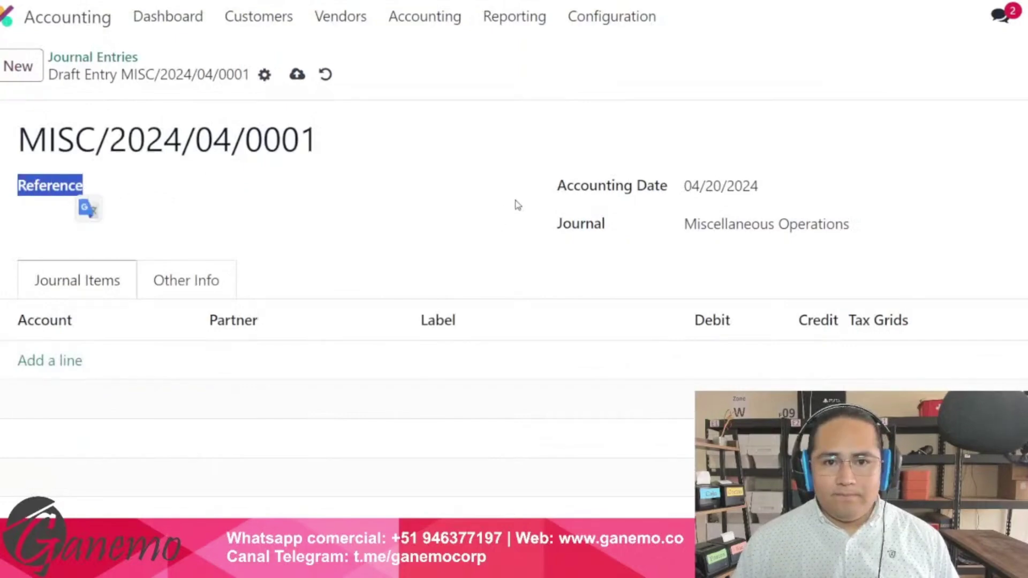
{"action": "left_click", "coordinate": [555, 191]}
{"action": "left_click_drag", "start_coordinate": [556, 187], "coordinate": [661, 196]}
{"action": "left_click_drag", "start_coordinate": [572, 229], "coordinate": [605, 228]}
{"action": "left_click", "coordinate": [419, 251]}
Switch to the Excel workbook and insert three blank columns before the Cuenta column
{"action": "key", "text": "alt+Tab"}
{"action": "left_click", "coordinate": [96, 137]}
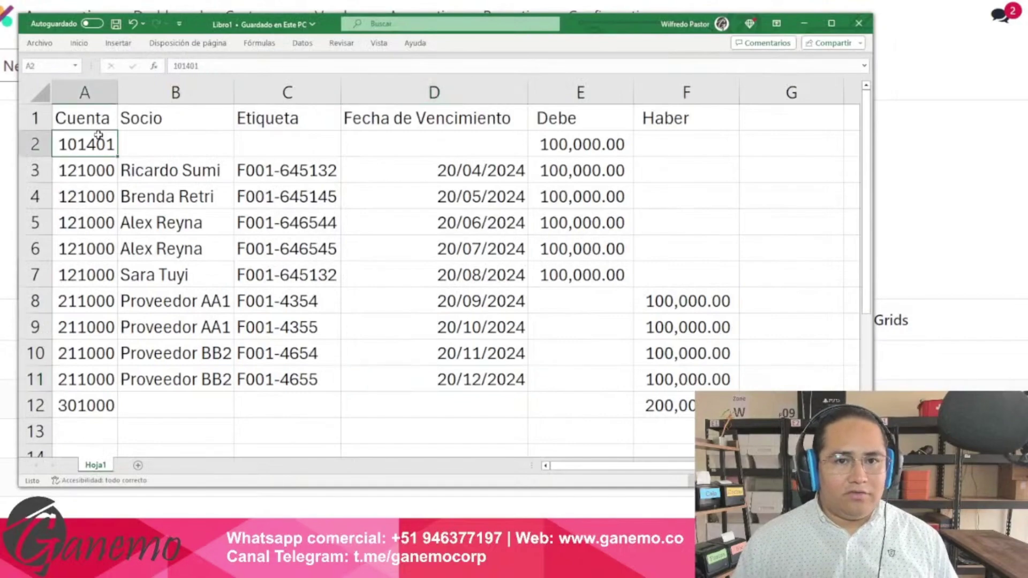
{"action": "right_click", "coordinate": [91, 94]}
{"action": "key", "text": "Escape"}
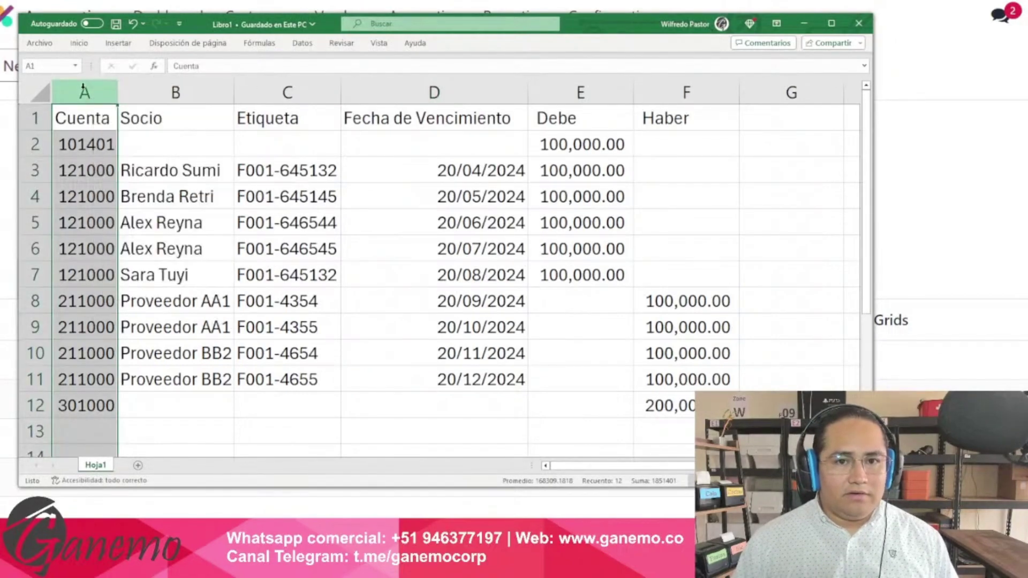
{"action": "left_click_drag", "start_coordinate": [83, 92], "coordinate": [249, 103]}
{"action": "right_click", "coordinate": [177, 99]}
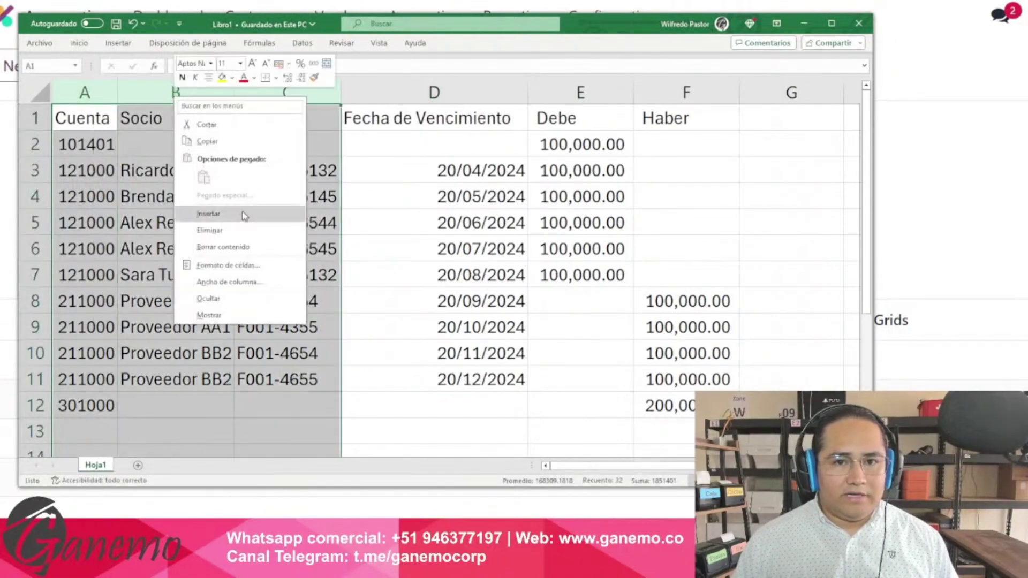
{"action": "left_click", "coordinate": [246, 214]}
Title the three blank columns Referencia, Fecha and Diario in row 1
{"action": "left_click", "coordinate": [127, 124]}
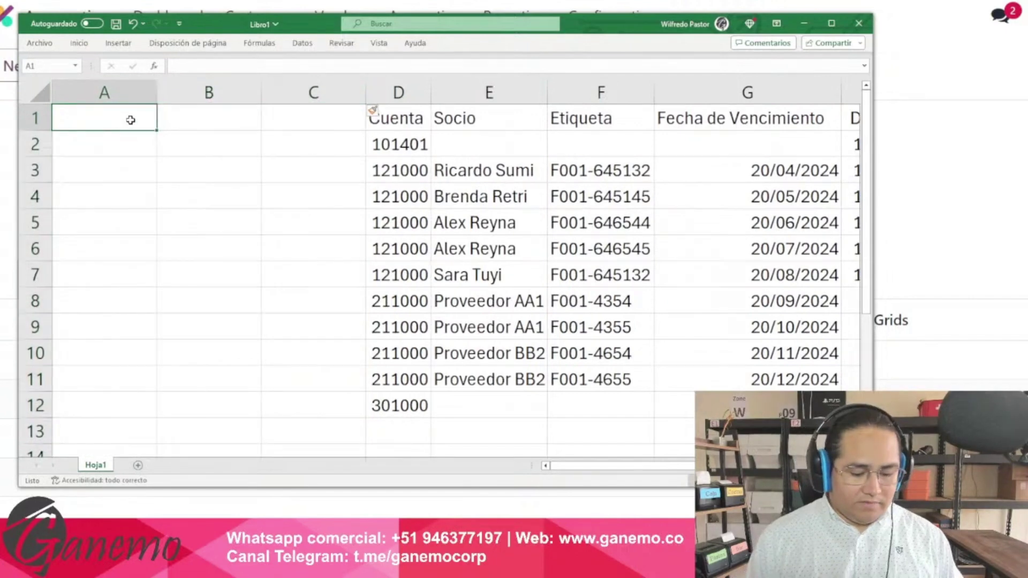
{"action": "type", "text": "Referenica"}
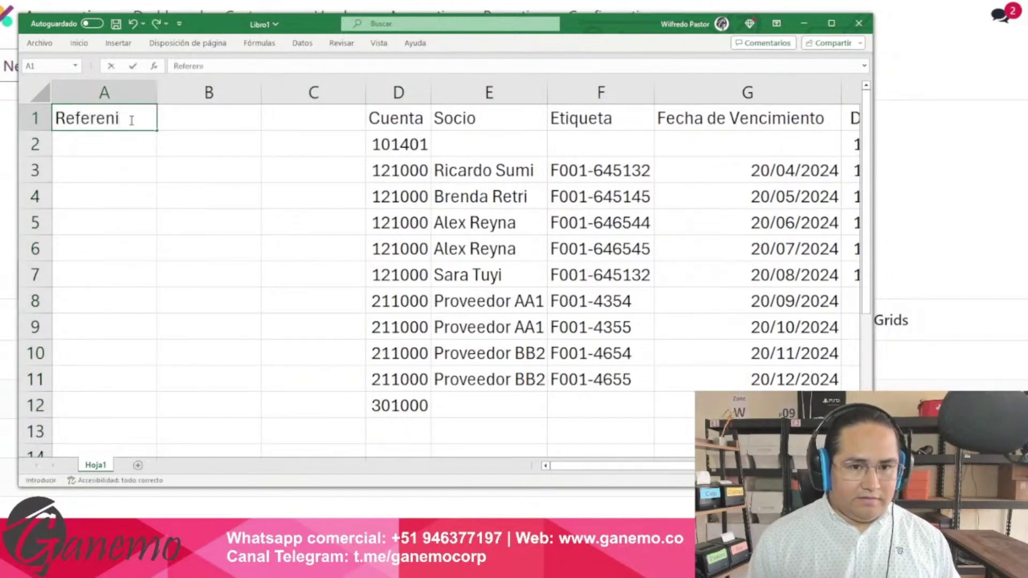
{"action": "key", "text": "BackSpace"}
{"action": "key", "text": "BackSpace"}
{"action": "type", "text": "cia"}
{"action": "key", "text": "Tab"}
{"action": "type", "text": "Fecha"}
{"action": "key", "text": "Return"}
{"action": "key", "text": "Up"}
{"action": "key", "text": "Right"}
{"action": "type", "text": "Diari"}
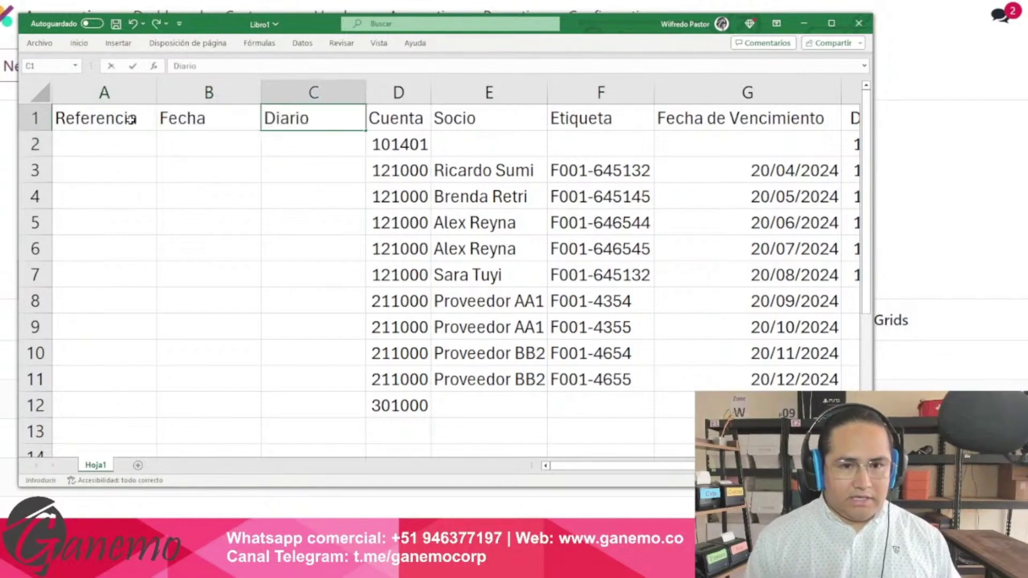
{"action": "type", "text": "o"}
{"action": "key", "text": "Return"}
{"action": "key", "text": "Up"}
Enter "Apertura 202405" as the reference in A2 and fit column A's width to its text
{"action": "key", "text": "ctrl+Left"}
{"action": "key", "text": "ctrl+Right"}
{"action": "key", "text": "ctrl+Left"}
{"action": "key", "text": "Down"}
{"action": "key", "text": "alt+Tab"}
{"action": "left_click", "coordinate": [210, 193]}
{"action": "key", "text": "alt+Tab"}
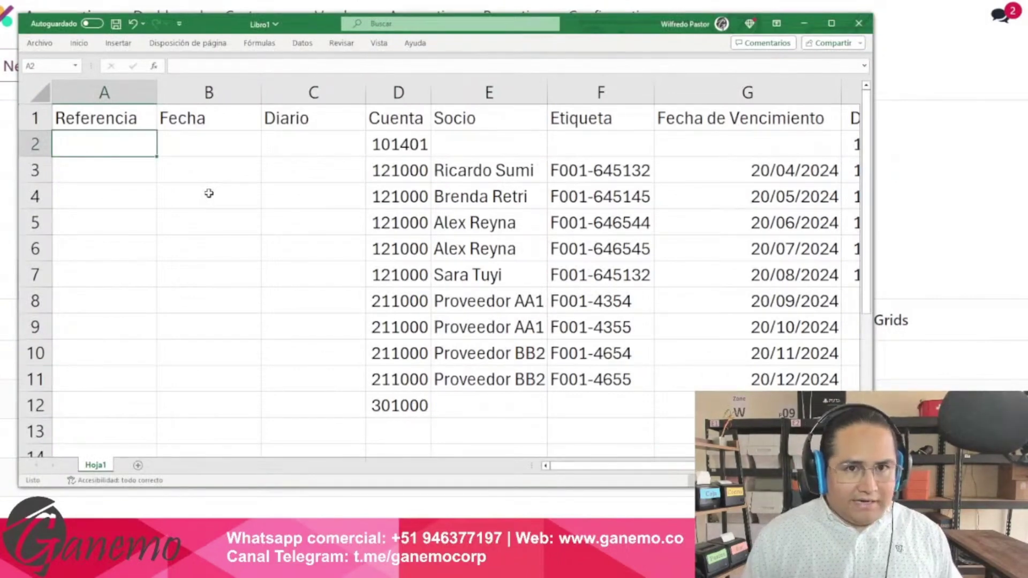
{"action": "type", "text": "Apertura 202"}
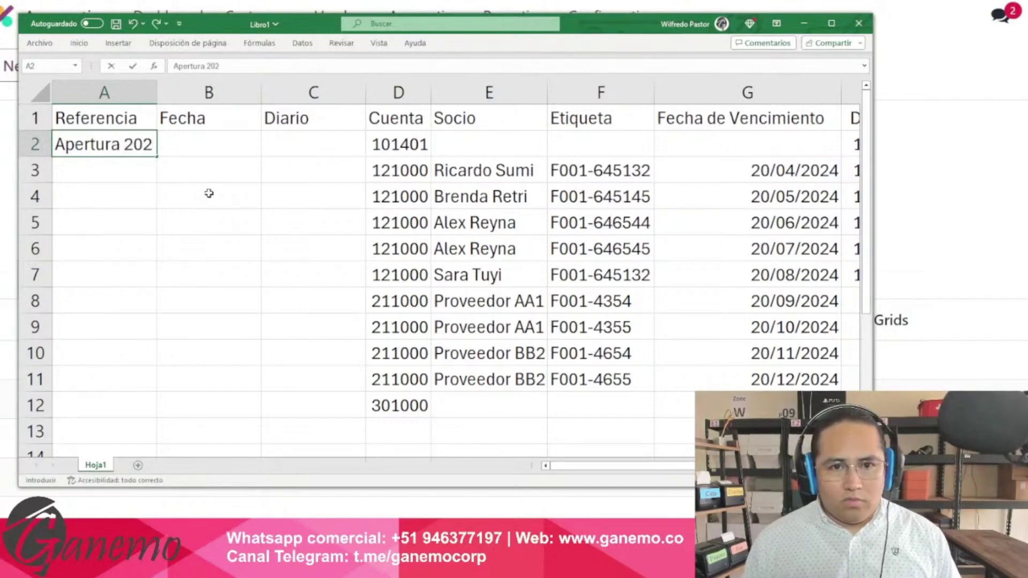
{"action": "type", "text": "405"}
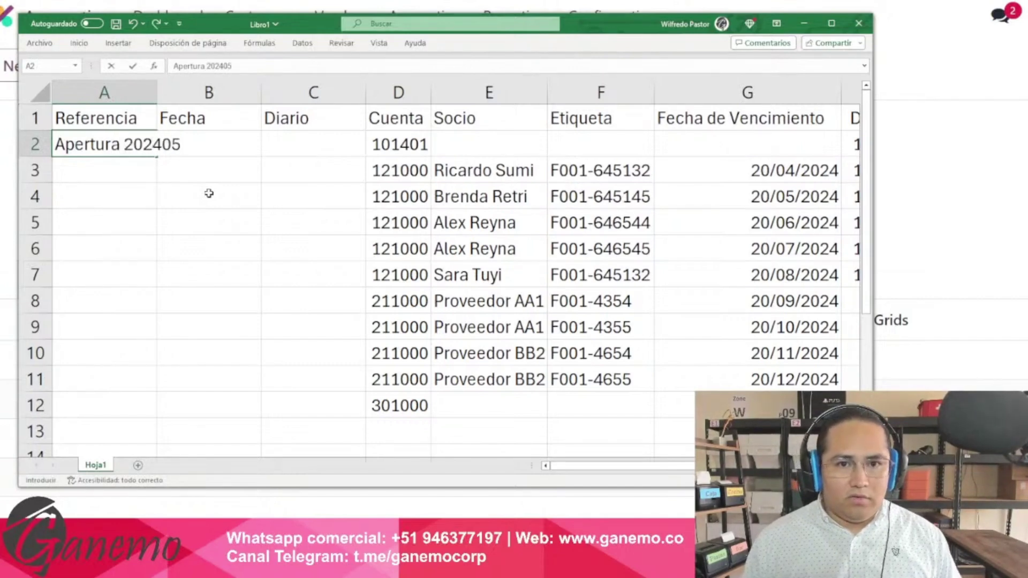
{"action": "key", "text": "Return"}
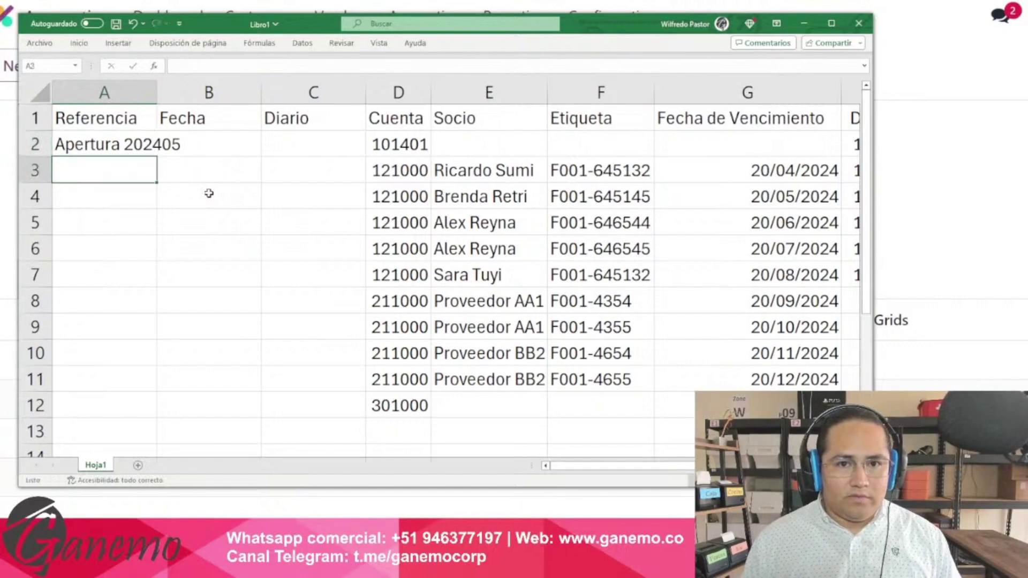
{"action": "double_click", "coordinate": [161, 91]}
Enter 01/05/2024 as the Fecha in B2
{"action": "left_click", "coordinate": [209, 146]}
{"action": "type", "text": "01/05/2024"}
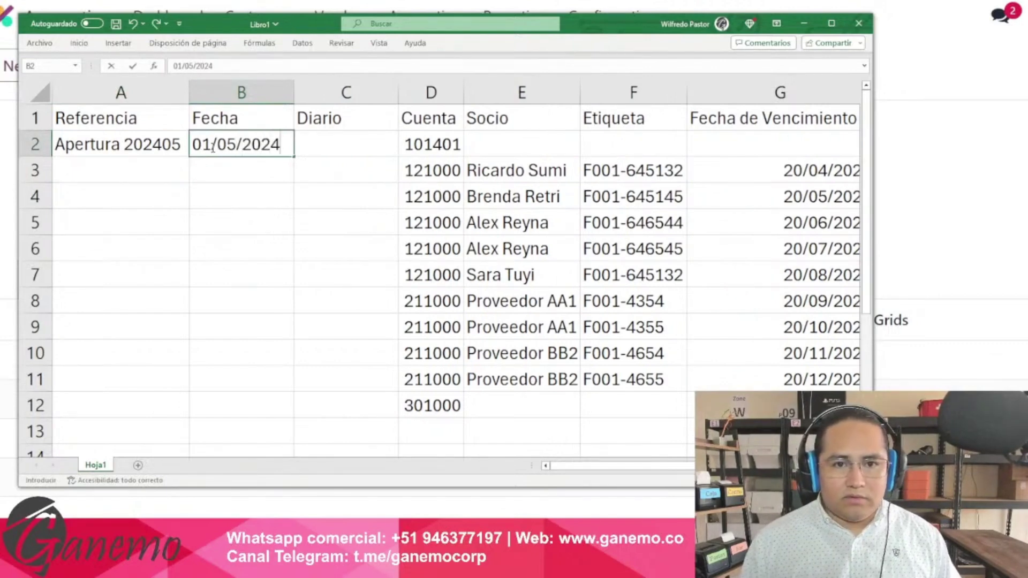
{"action": "key", "text": "Return"}
{"action": "key", "text": "Up"}
{"action": "key", "text": "Right"}
Switch to the Odoo draft entry and look through the journals offered for its Journal field
{"action": "key", "text": "alt+Tab"}
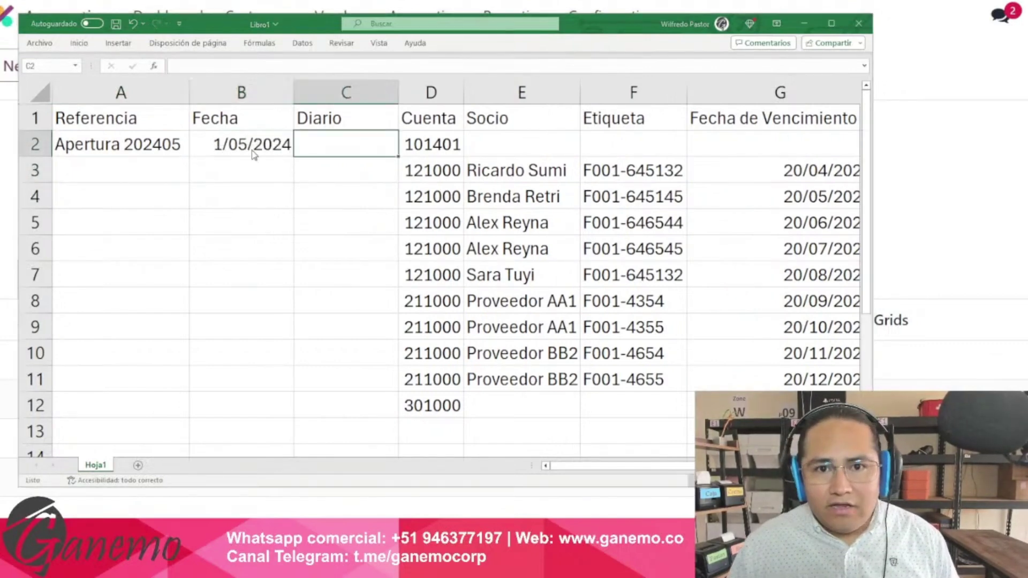
{"action": "left_click", "coordinate": [716, 228]}
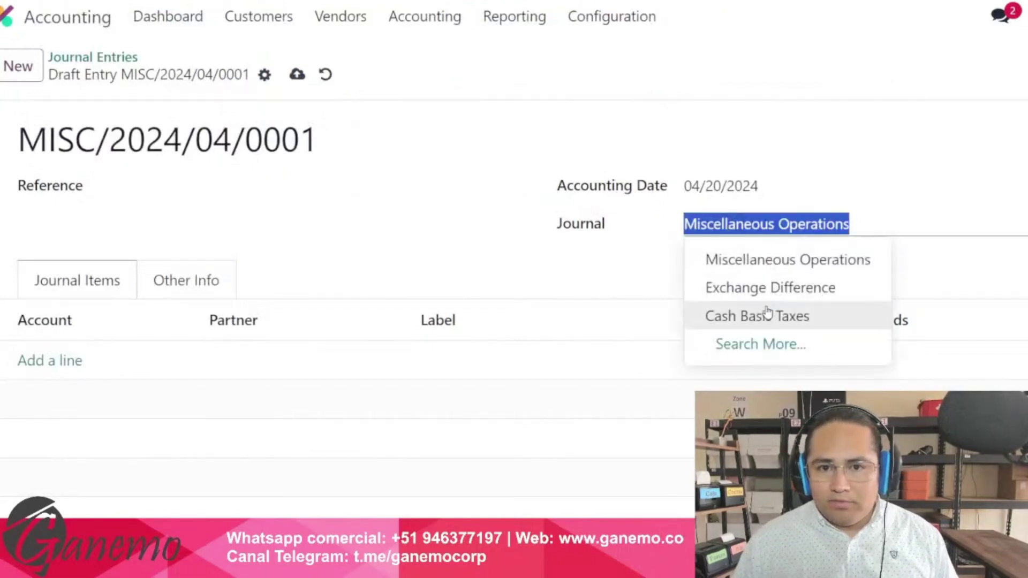
{"action": "left_click", "coordinate": [756, 344]}
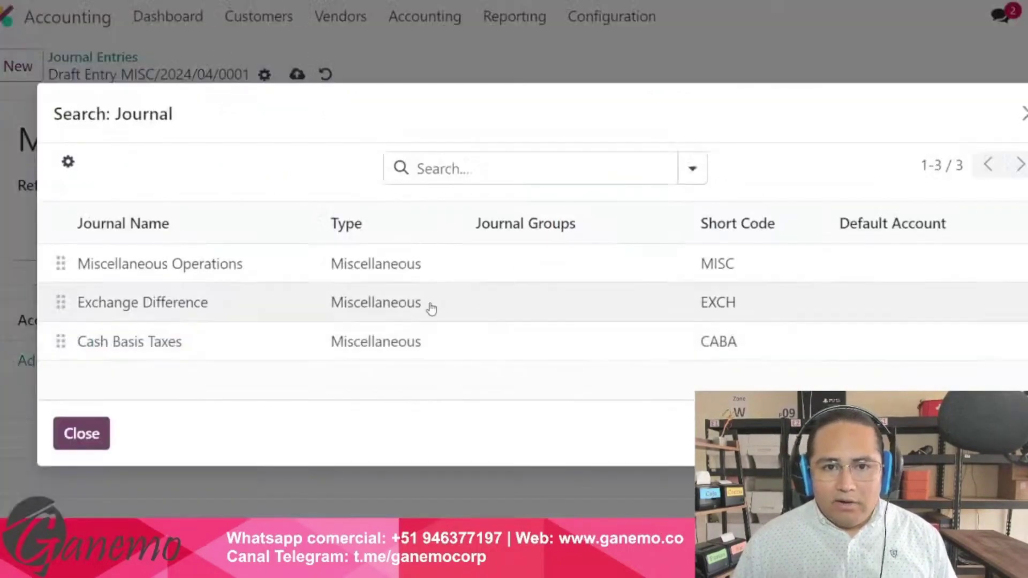
{"action": "key", "text": "Escape"}
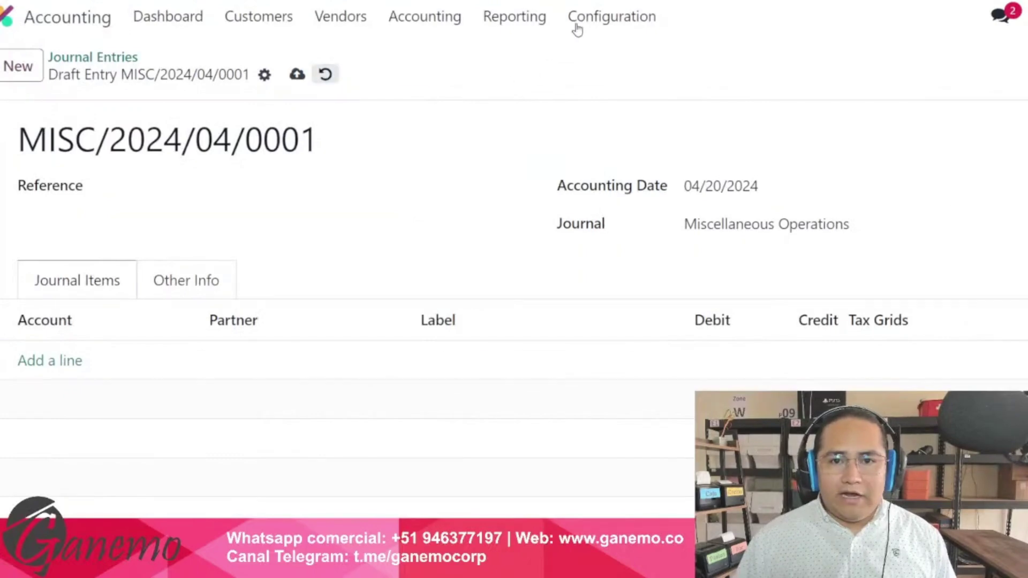
Open the list of accounting journals in the Odoo configuration
{"action": "left_click", "coordinate": [612, 16]}
{"action": "scroll", "coordinate": [667, 241], "scroll_direction": "down", "scroll_amount": 1}
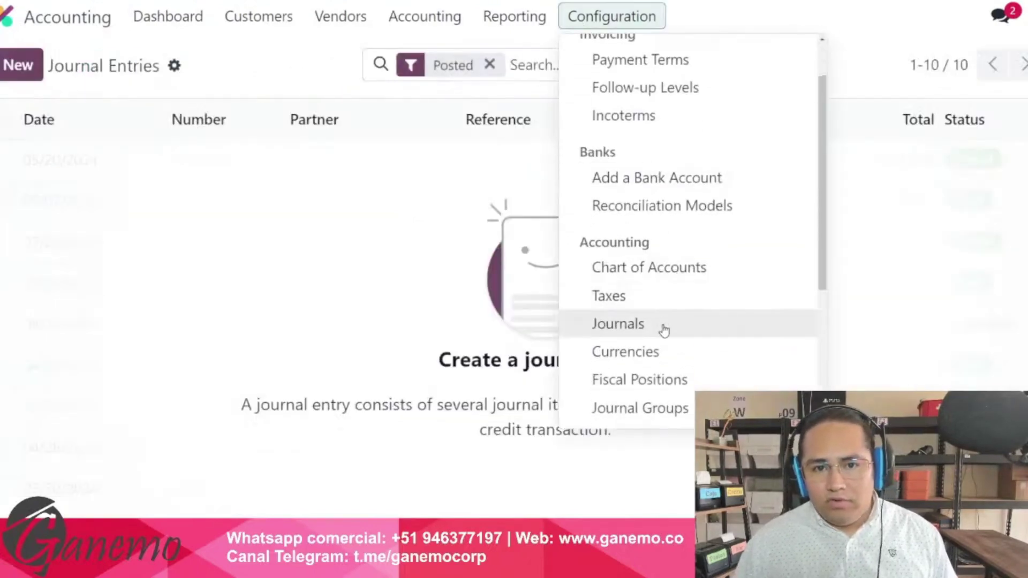
{"action": "left_click", "coordinate": [618, 324]}
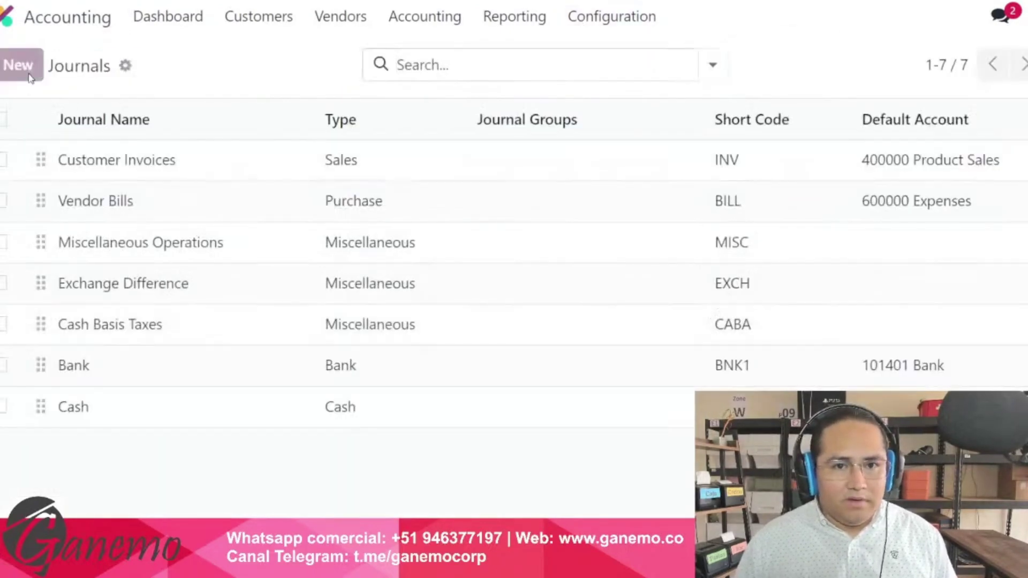
Create and save a new journal named "Apertura" with type Miscellaneous
{"action": "left_click", "coordinate": [21, 65]}
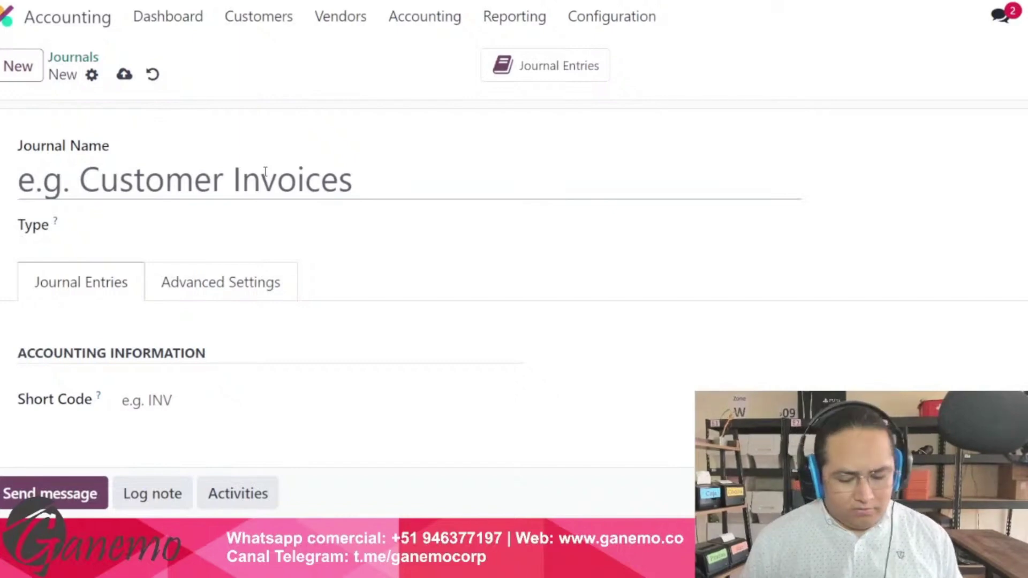
{"action": "type", "text": "Apertura"}
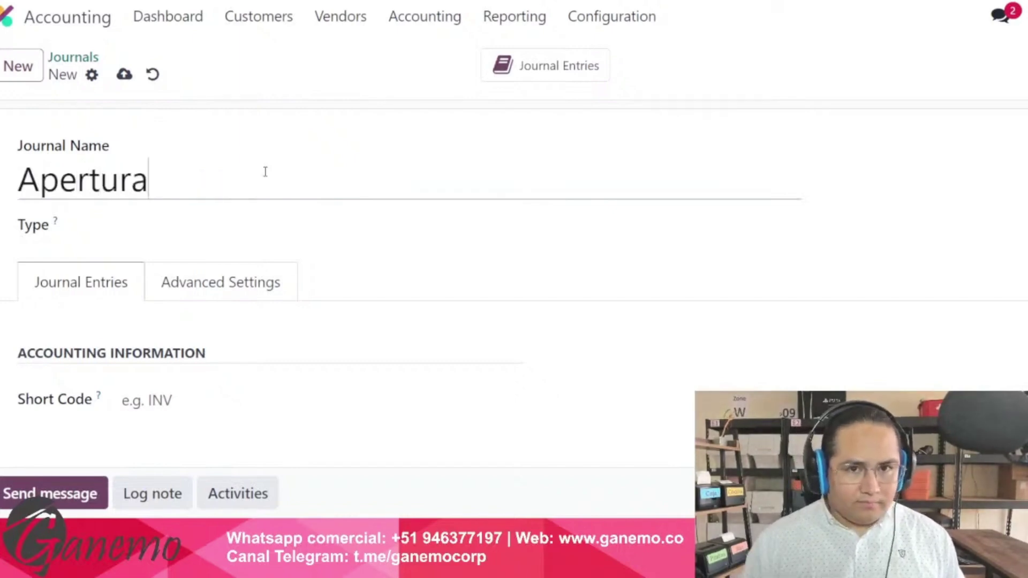
{"action": "left_click", "coordinate": [212, 225]}
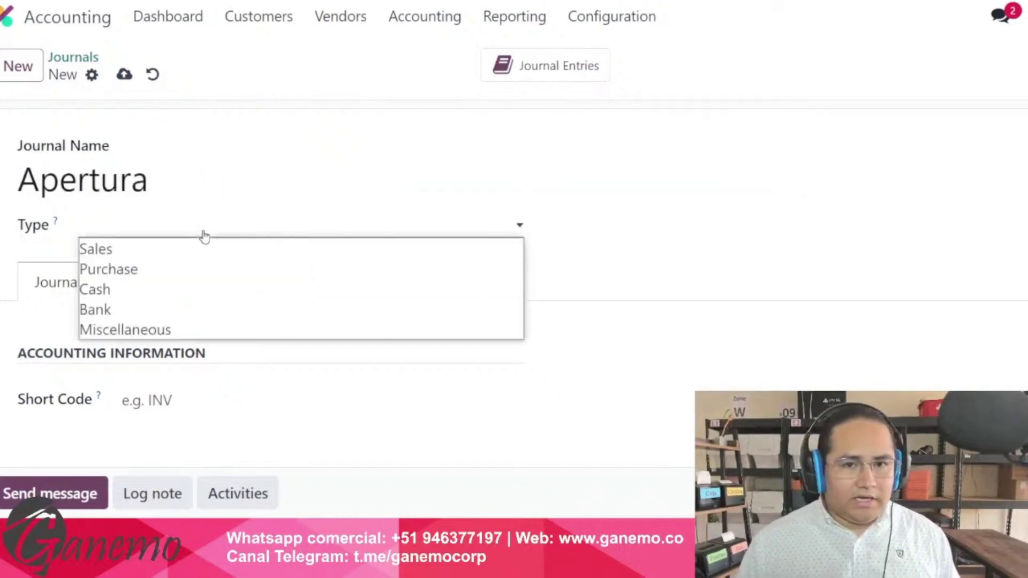
{"action": "left_click", "coordinate": [174, 328]}
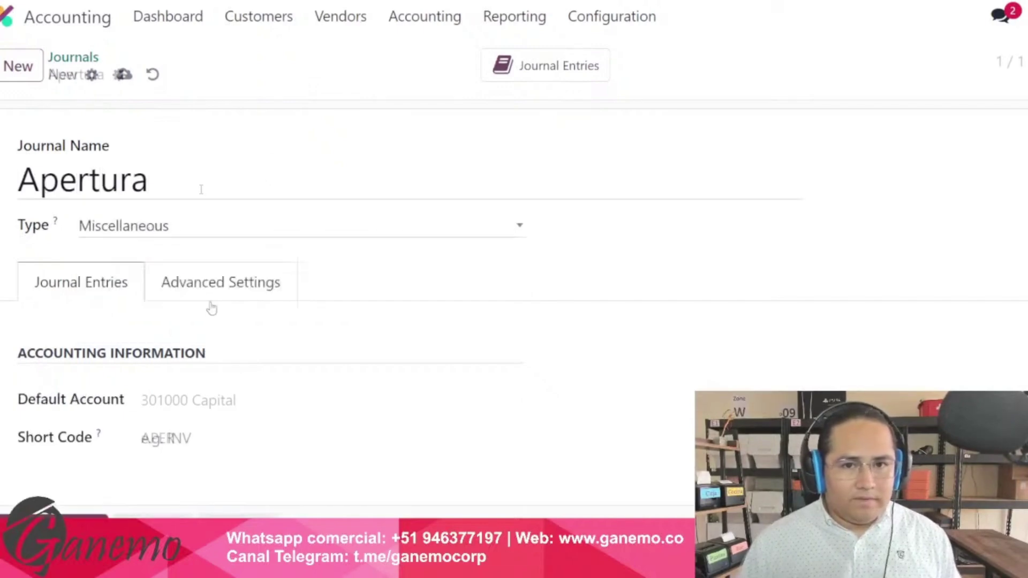
{"action": "key", "text": "ctrl+s"}
Copy the journal name "Apertura" into the Diario cell C2 of the Excel table
{"action": "left_click_drag", "start_coordinate": [153, 179], "coordinate": [6, 183]}
{"action": "key", "text": "ctrl+c"}
{"action": "key", "text": "alt+Tab"}
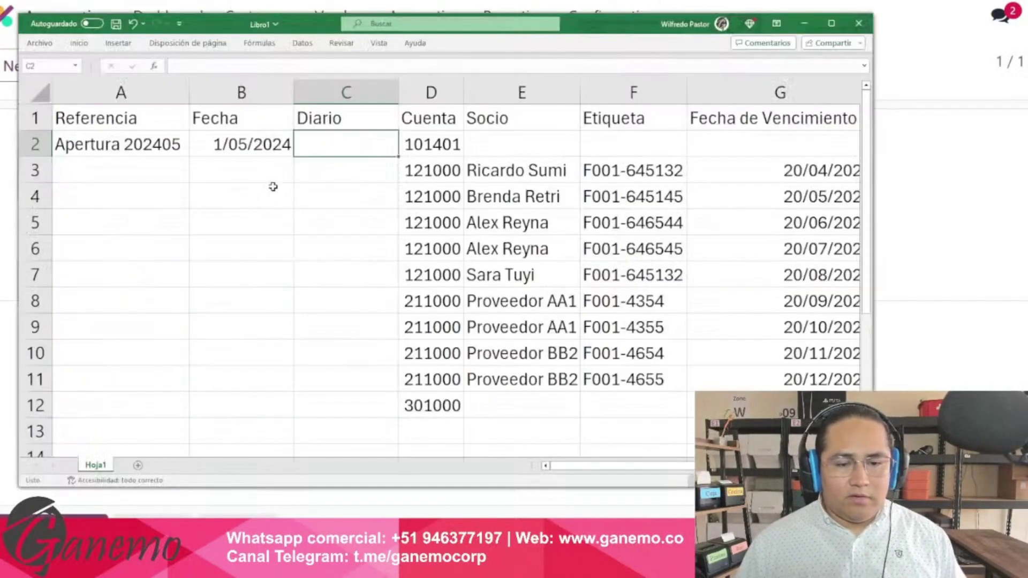
{"action": "key", "text": "F2"}
{"action": "key", "text": "ctrl+v"}
{"action": "key", "text": "Return"}
{"action": "key", "text": "Up"}
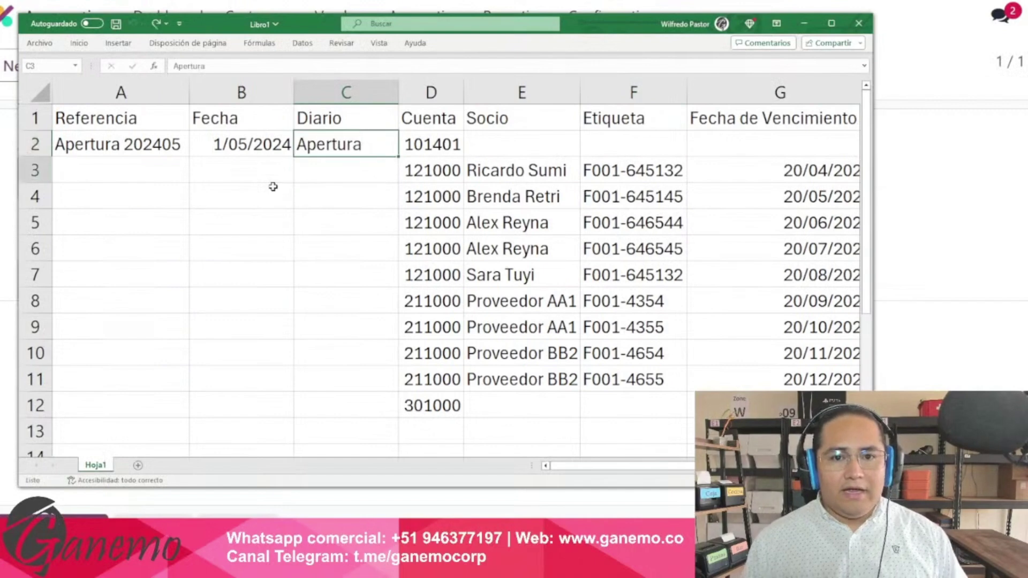
{"action": "key", "text": "Down"}
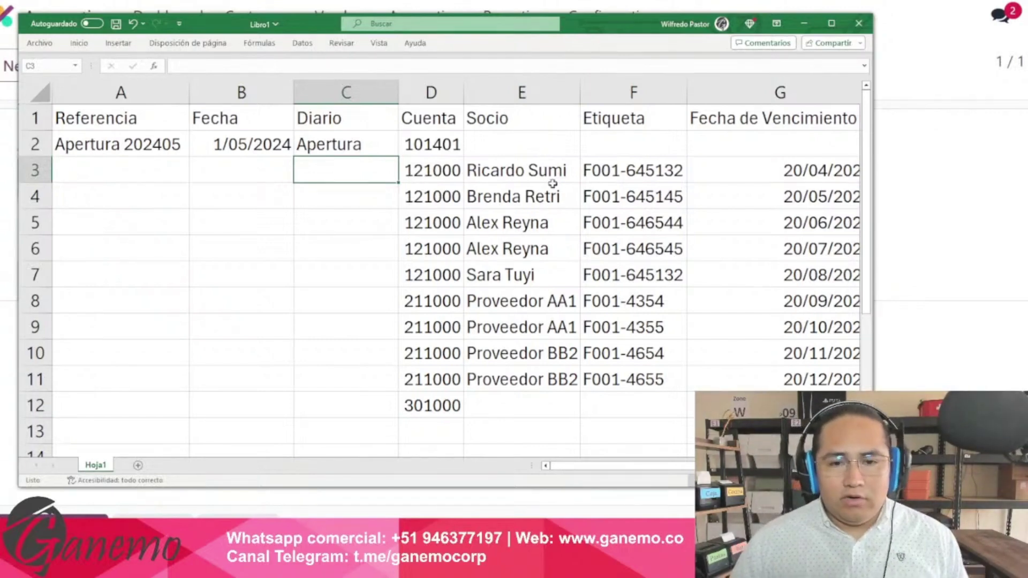
{"action": "double_click", "coordinate": [616, 197]}
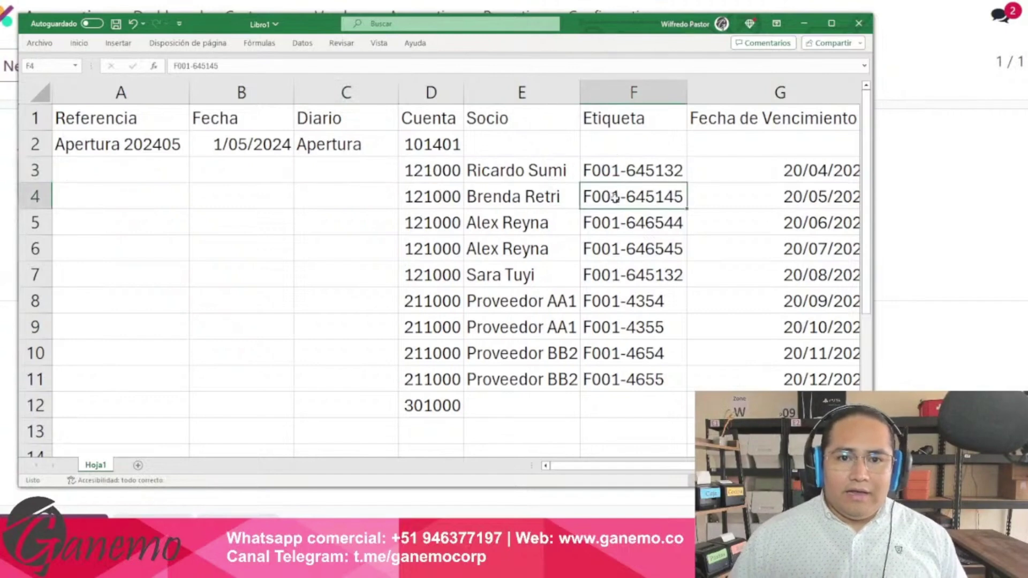
{"action": "key", "text": "Return"}
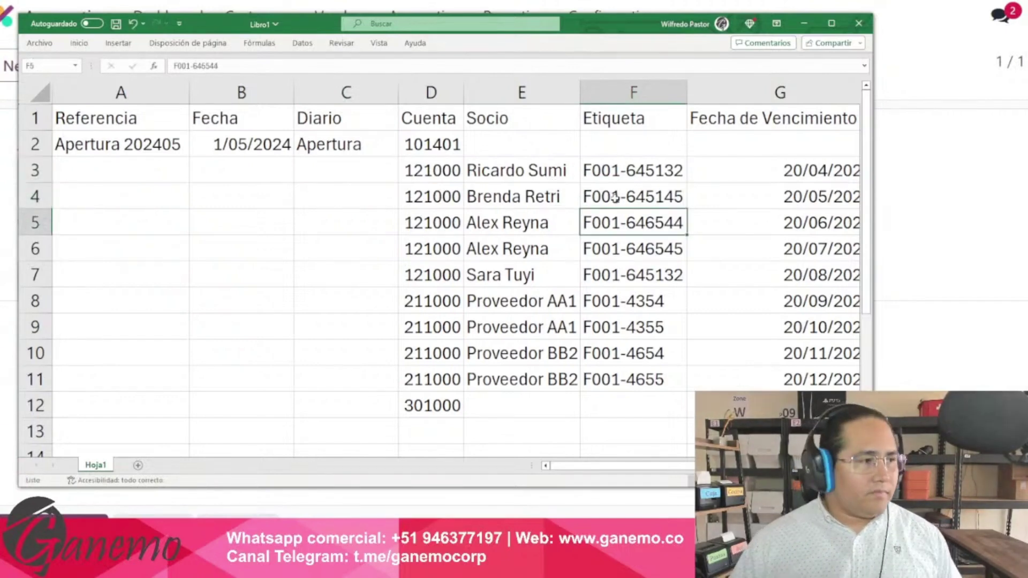
Switch to Odoo's Journal Entries, open a new blank entry to review its header and line fields, and discard it
{"action": "key", "text": "alt+Tab"}
{"action": "left_click", "coordinate": [425, 18]}
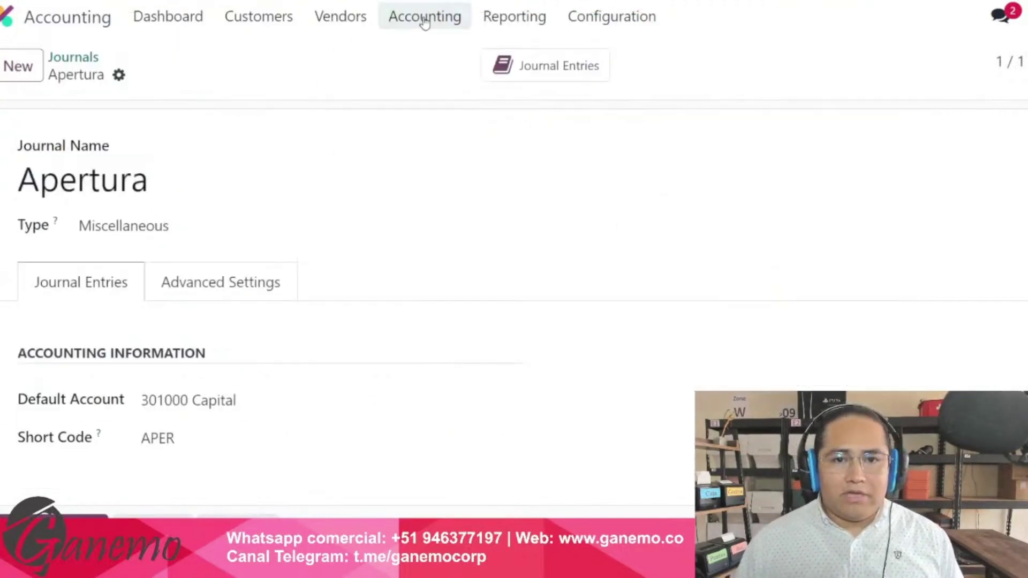
{"action": "left_click", "coordinate": [449, 84]}
{"action": "left_click", "coordinate": [19, 65]}
{"action": "scroll", "coordinate": [331, 210], "scroll_direction": "down", "scroll_amount": 2}
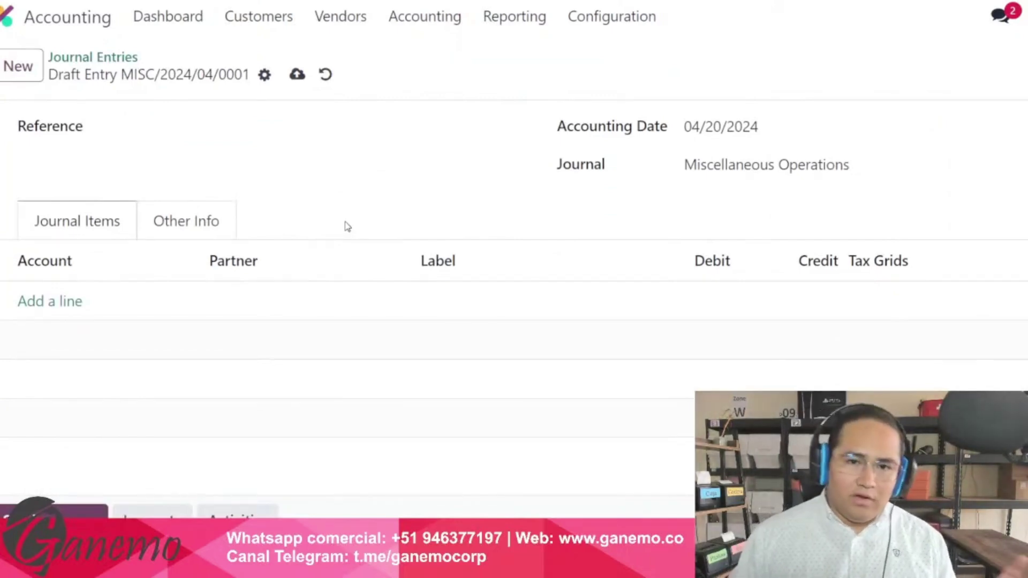
{"action": "left_click", "coordinate": [325, 74]}
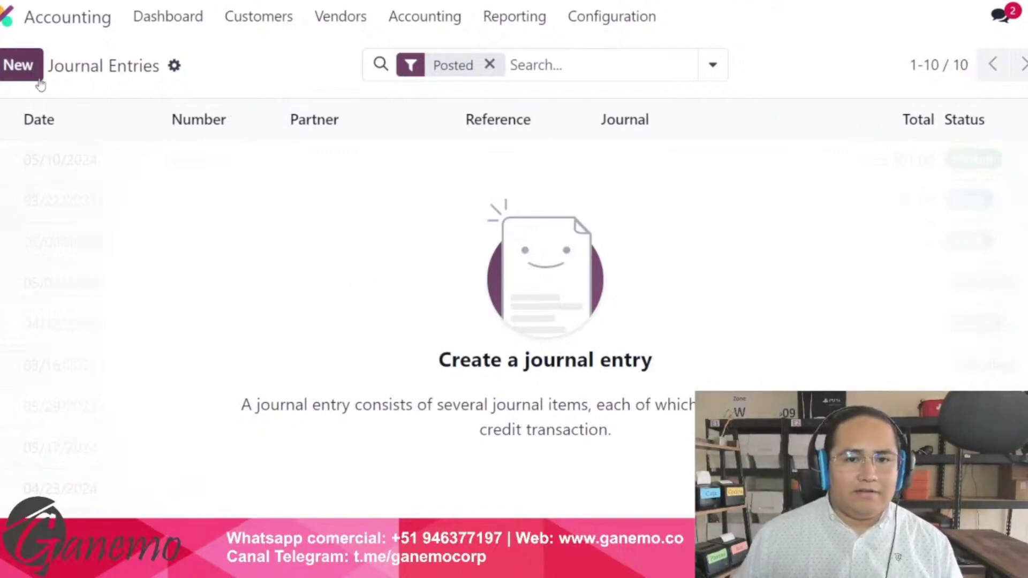
Start importing records into Journal Entries and load the Libro1 workbook as the import file
{"action": "left_click", "coordinate": [176, 66]}
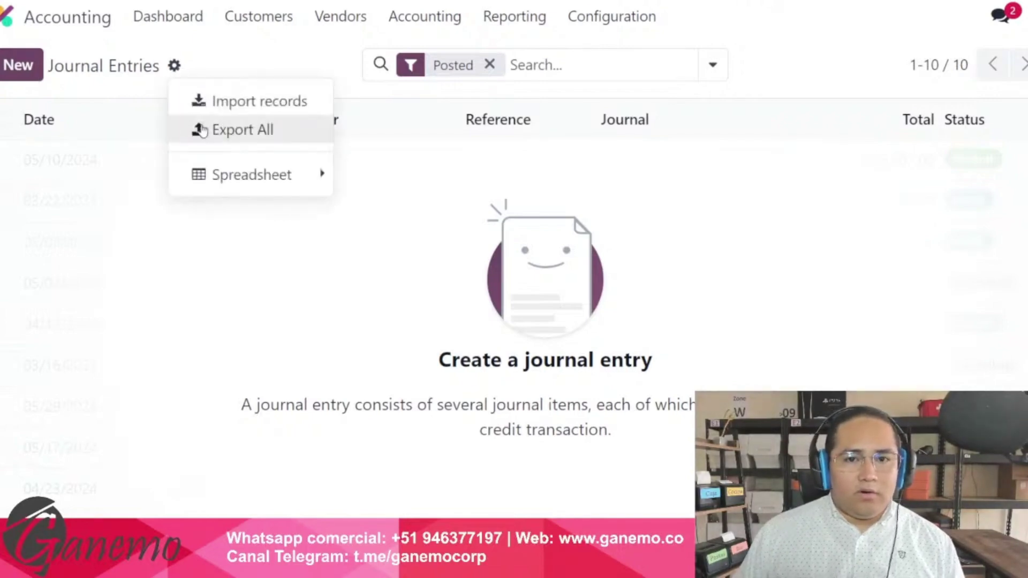
{"action": "left_click", "coordinate": [279, 103]}
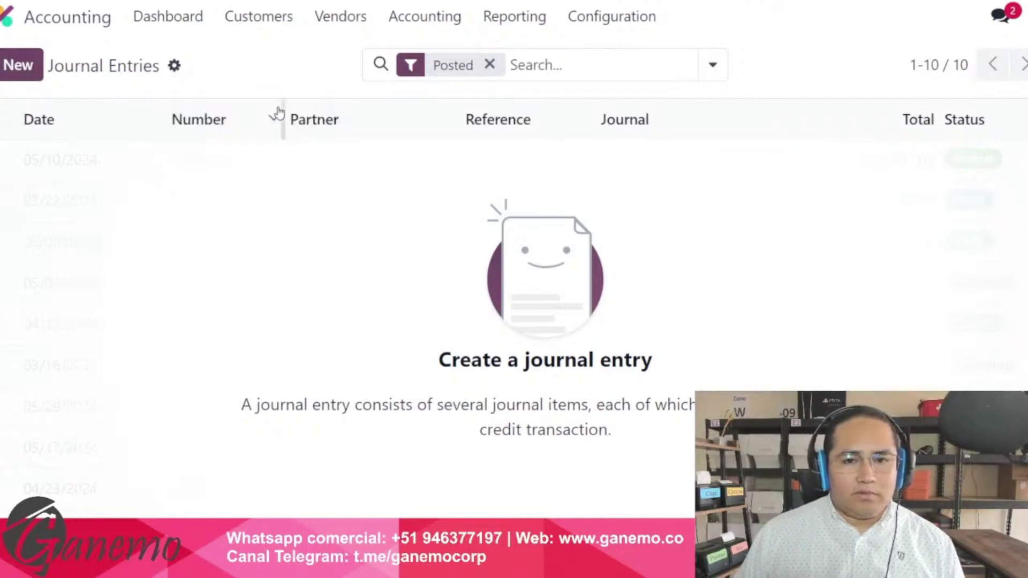
{"action": "left_click", "coordinate": [53, 65]}
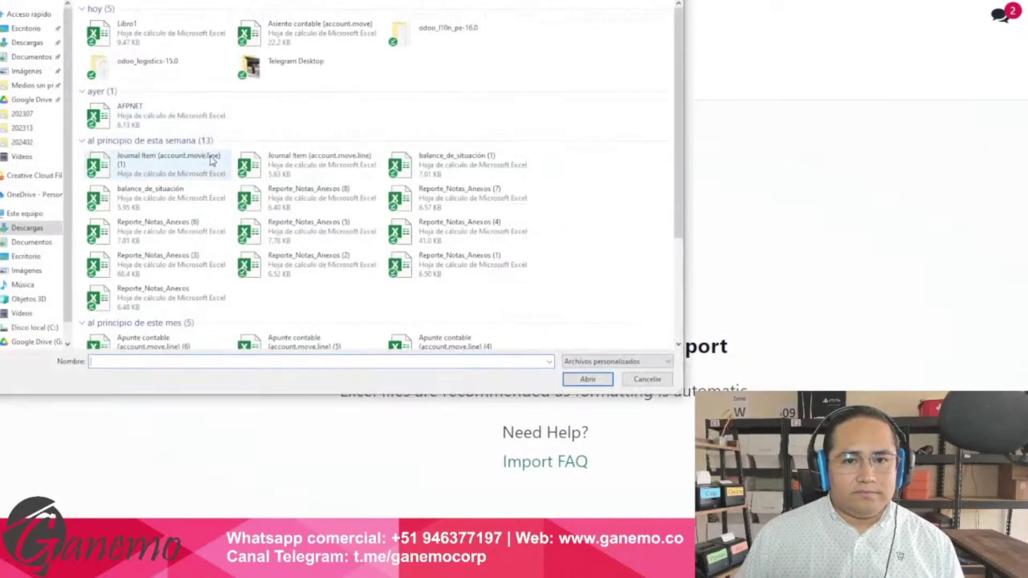
{"action": "left_click", "coordinate": [159, 36]}
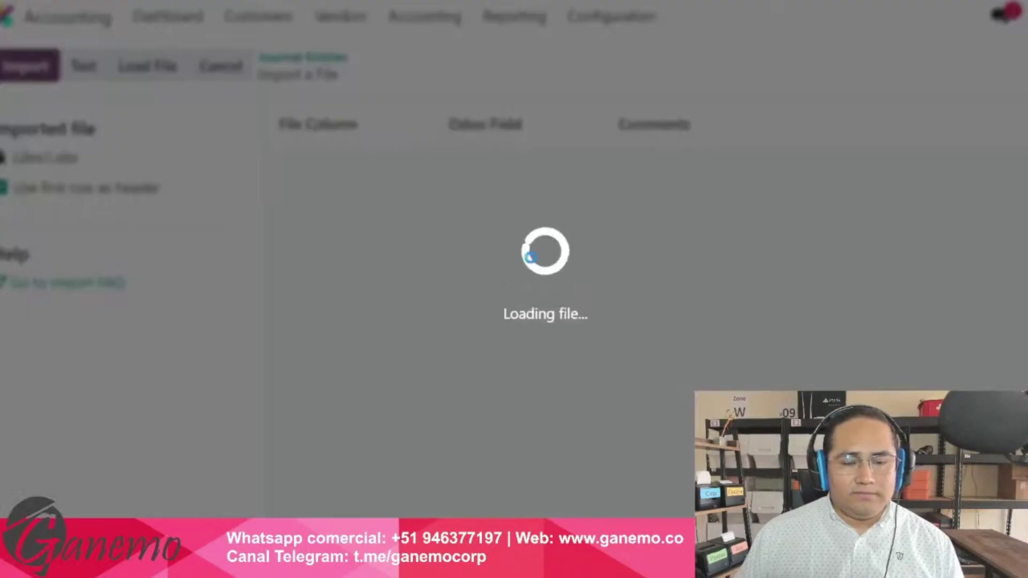
{"action": "scroll", "coordinate": [394, 257], "scroll_direction": "down", "scroll_amount": 1}
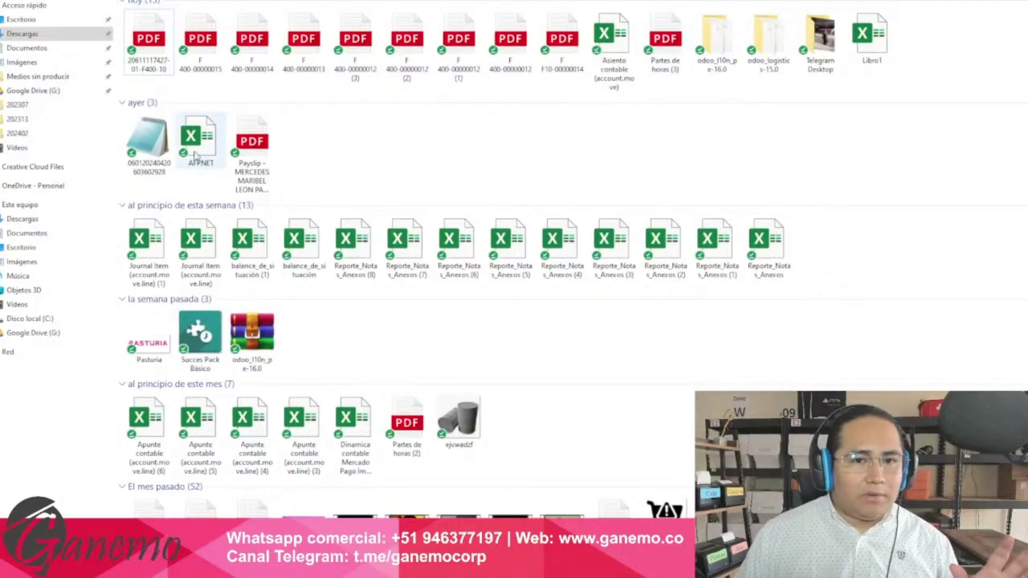
In the file explorer, look through the Plantillas de Importación folder and its Nomina subfolder on the Google Drive shared drives
{"action": "left_click", "coordinate": [56, 92]}
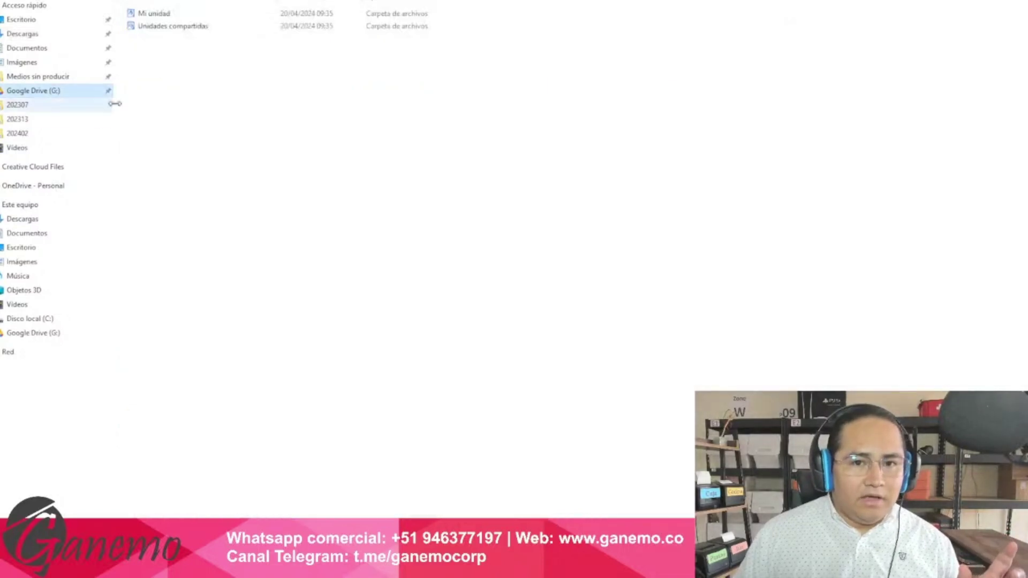
{"action": "double_click", "coordinate": [192, 26]}
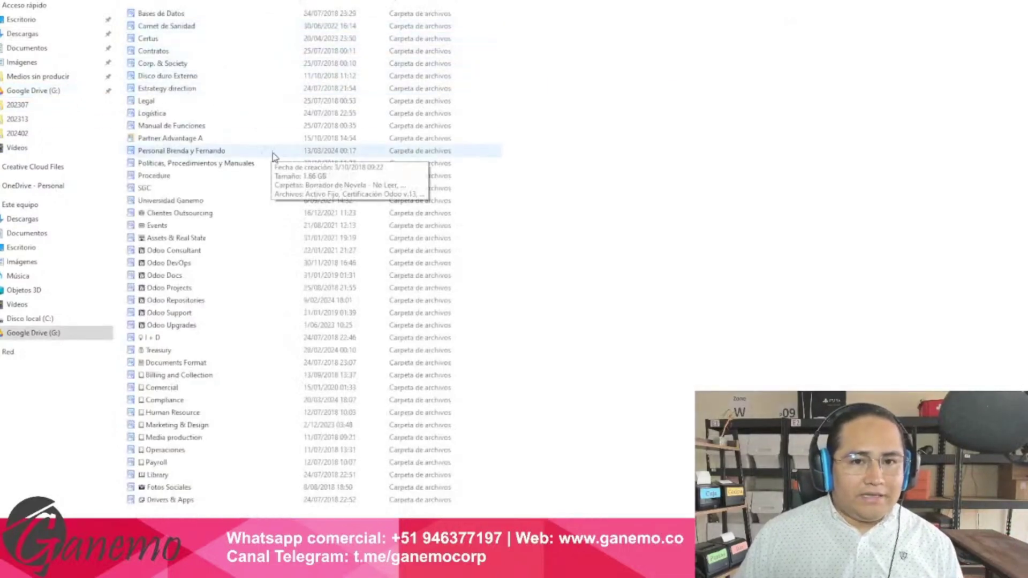
{"action": "double_click", "coordinate": [197, 292]}
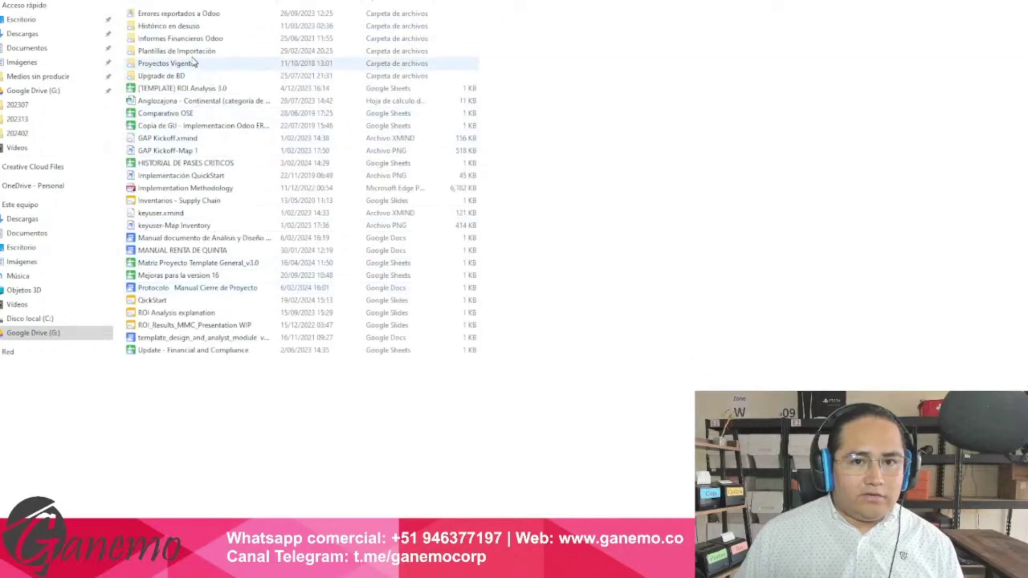
{"action": "double_click", "coordinate": [195, 50]}
{"action": "scroll", "coordinate": [227, 138], "scroll_direction": "down", "scroll_amount": 10}
{"action": "scroll", "coordinate": [220, 156], "scroll_direction": "up", "scroll_amount": 1}
{"action": "scroll", "coordinate": [222, 198], "scroll_direction": "down", "scroll_amount": 1}
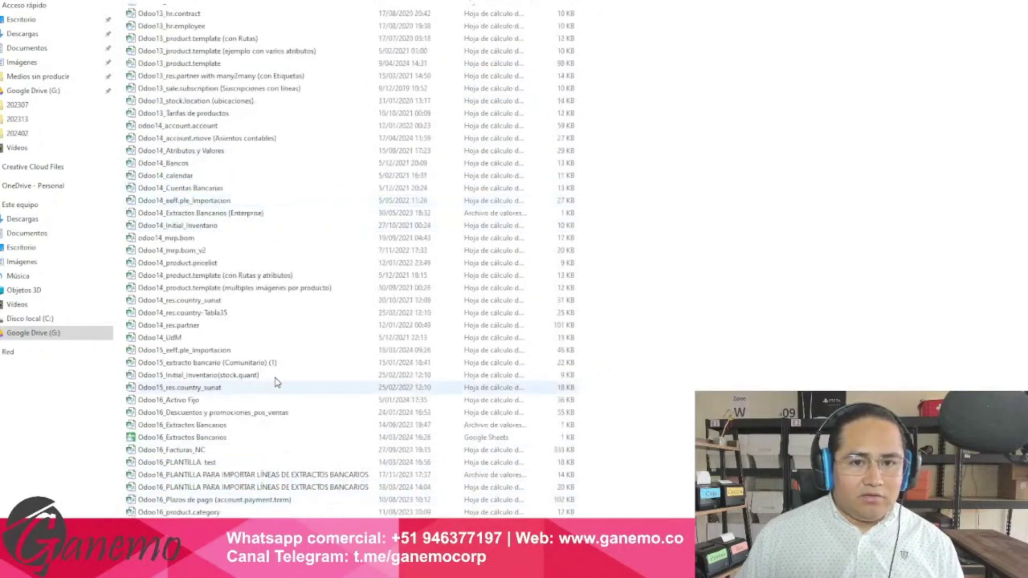
{"action": "scroll", "coordinate": [256, 358], "scroll_direction": "up", "scroll_amount": 15}
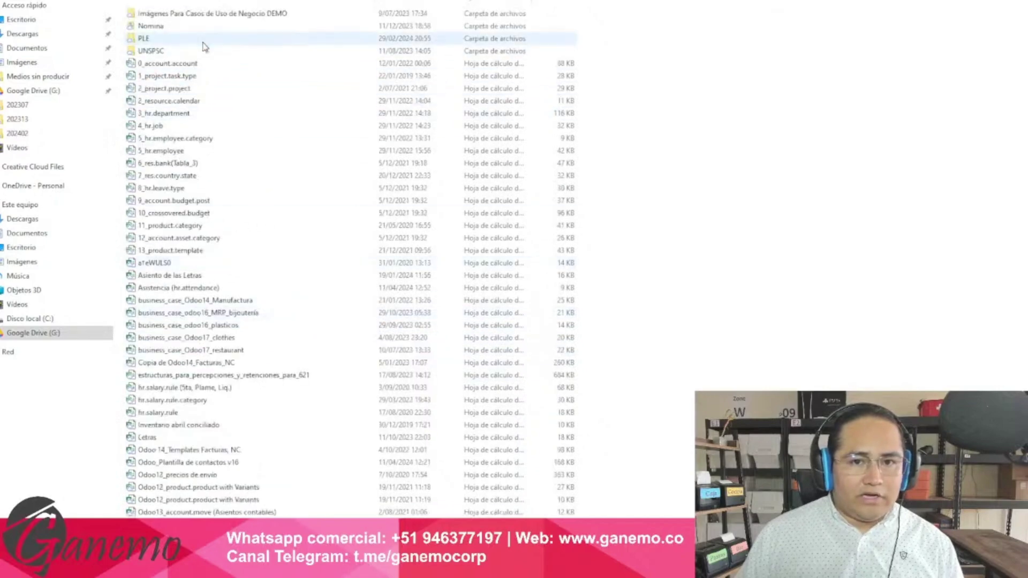
{"action": "double_click", "coordinate": [190, 27]}
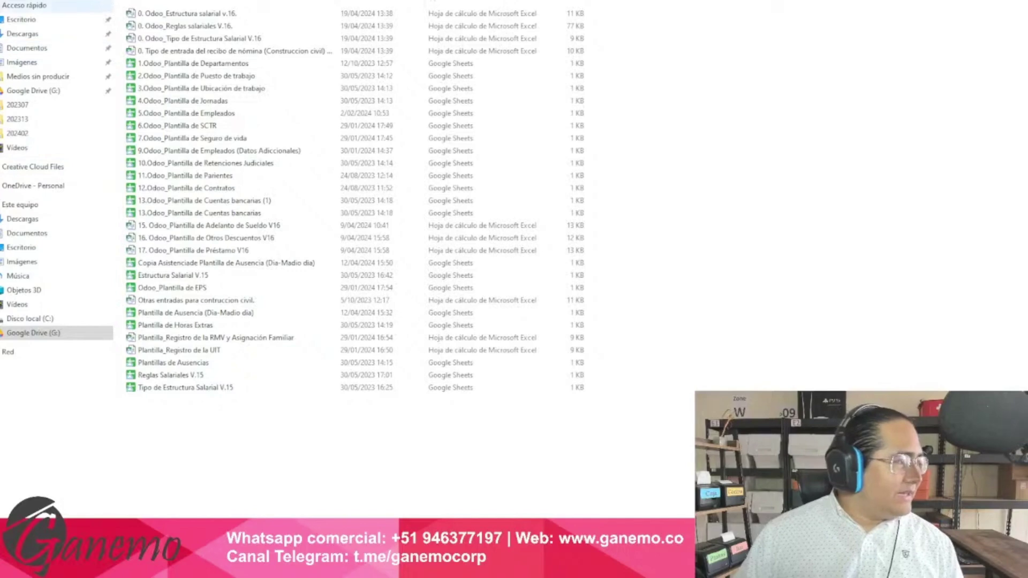
{"action": "key", "text": "alt+Up"}
{"action": "key", "text": "alt+Up"}
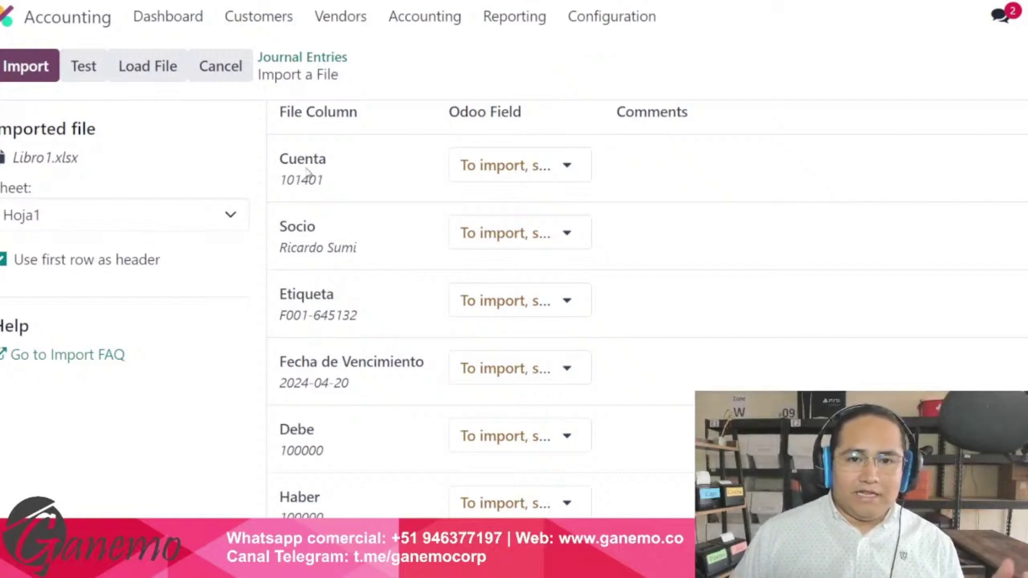
In the Odoo import, search the fields for "account" and map the Cuenta column to Invoice lines / Account
{"action": "mouse_move", "coordinate": [340, 313]}
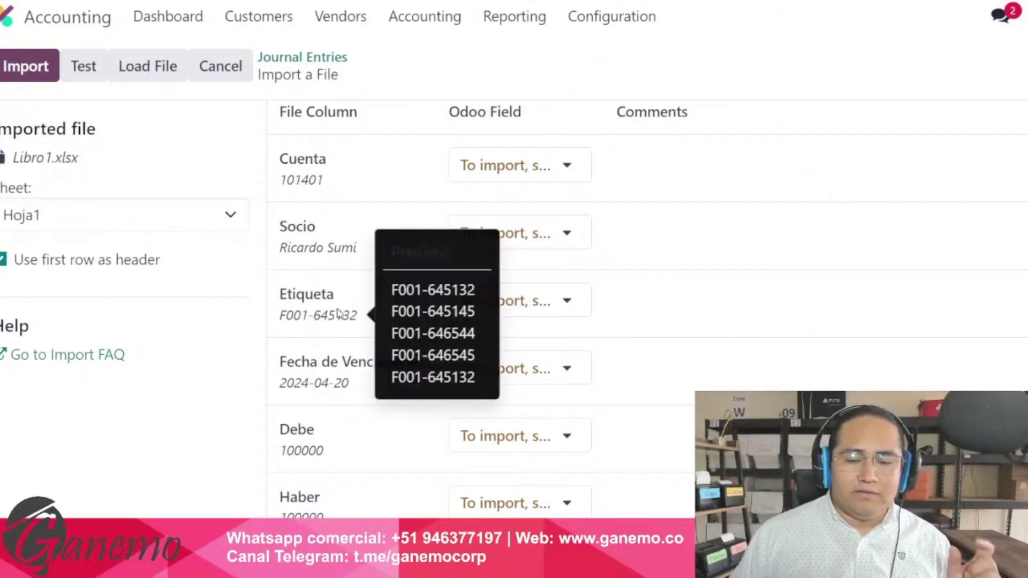
{"action": "left_click", "coordinate": [496, 167]}
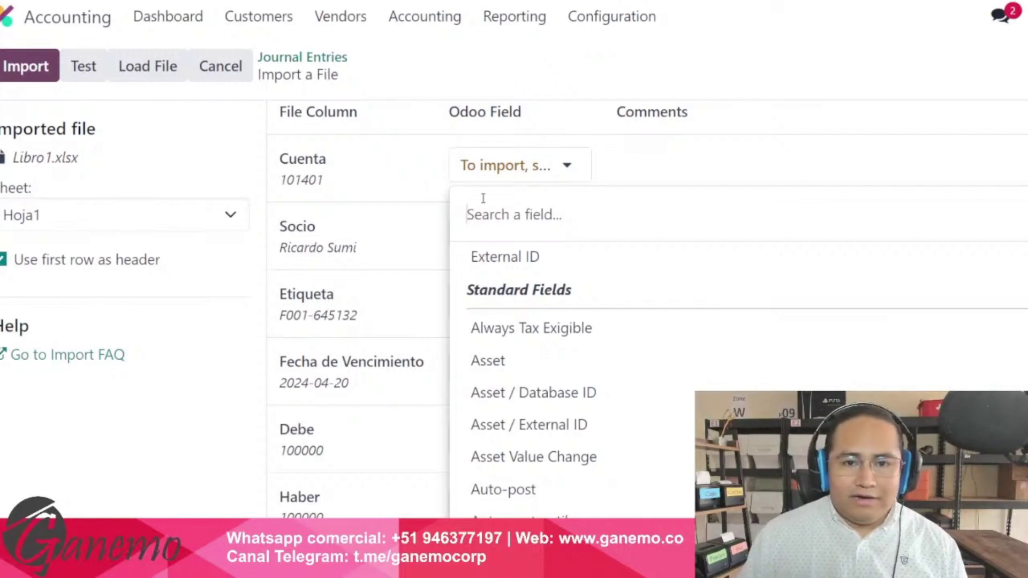
{"action": "type", "text": "cuenta"}
{"action": "key", "text": "ctrl+a"}
{"action": "type", "text": "account"}
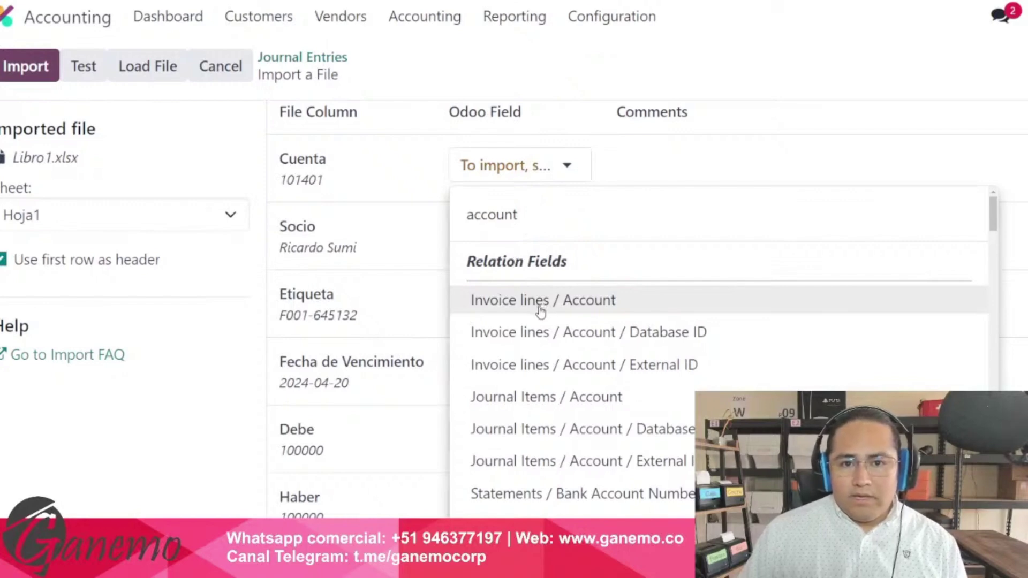
{"action": "scroll", "coordinate": [546, 316], "scroll_direction": "down", "scroll_amount": 8}
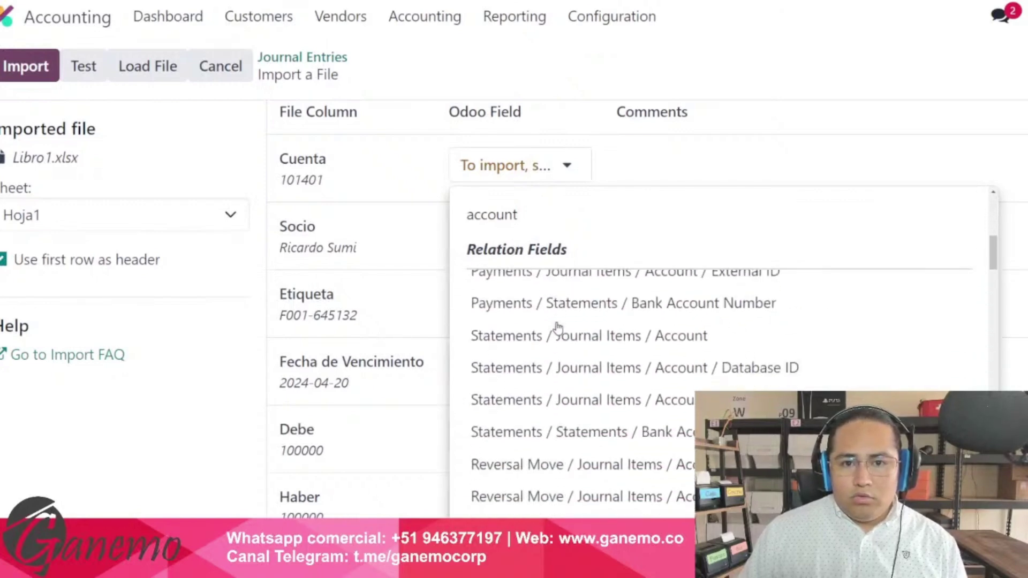
{"action": "scroll", "coordinate": [557, 327], "scroll_direction": "down", "scroll_amount": 10}
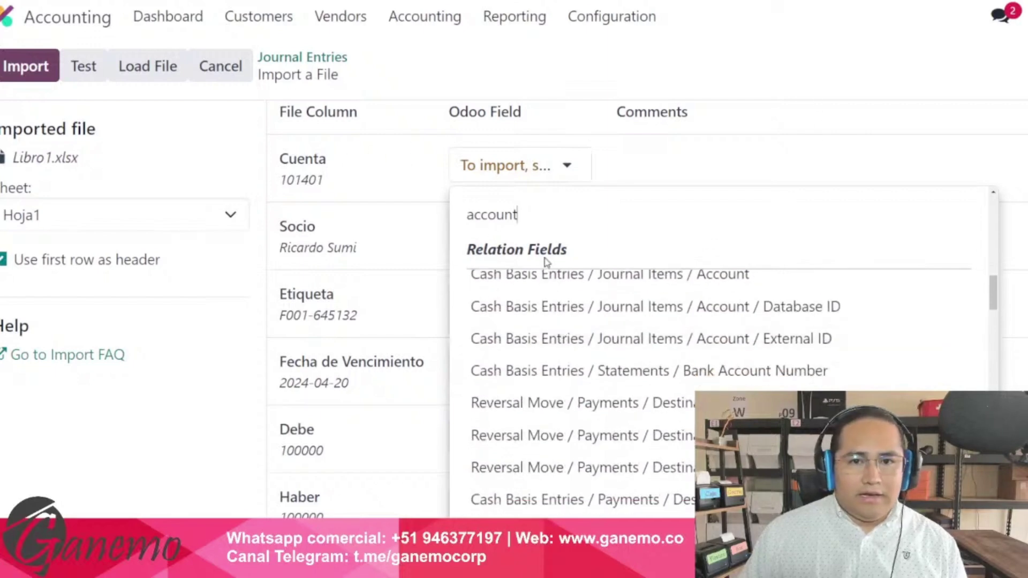
{"action": "scroll", "coordinate": [583, 322], "scroll_direction": "down", "scroll_amount": 10}
{"action": "scroll", "coordinate": [585, 331], "scroll_direction": "down", "scroll_amount": 10}
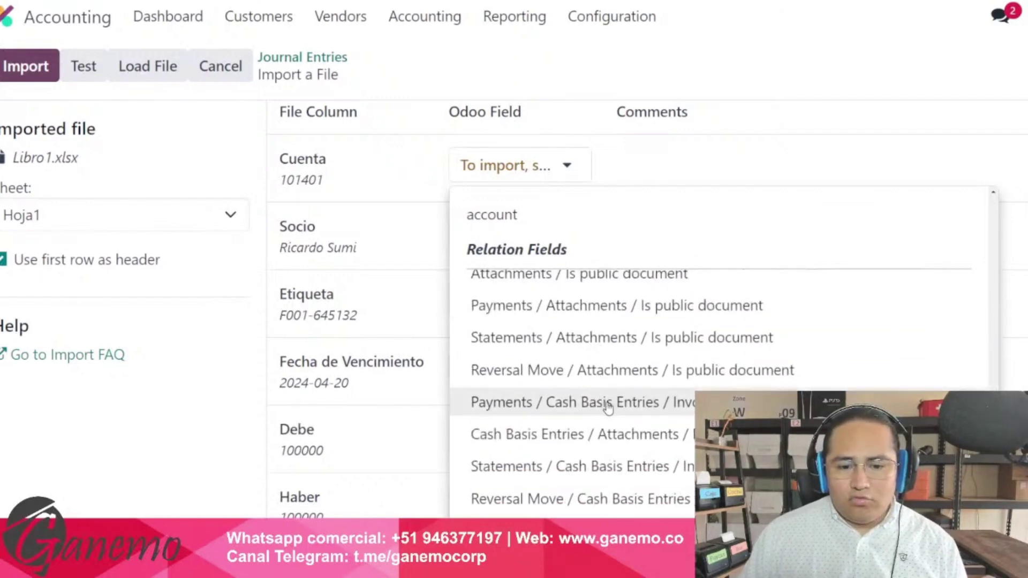
{"action": "scroll", "coordinate": [607, 407], "scroll_direction": "up", "scroll_amount": 20}
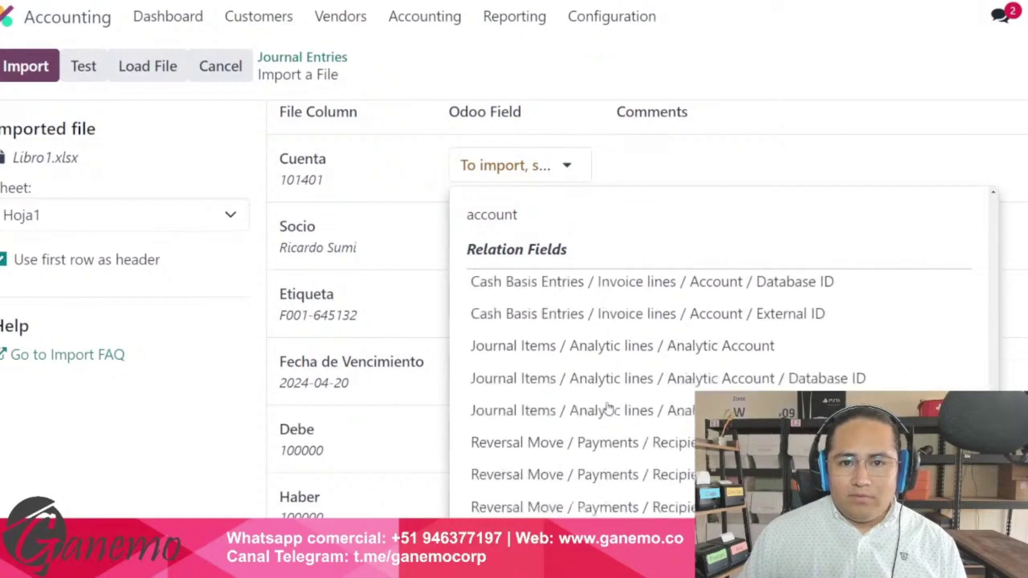
{"action": "scroll", "coordinate": [608, 408], "scroll_direction": "up", "scroll_amount": 5}
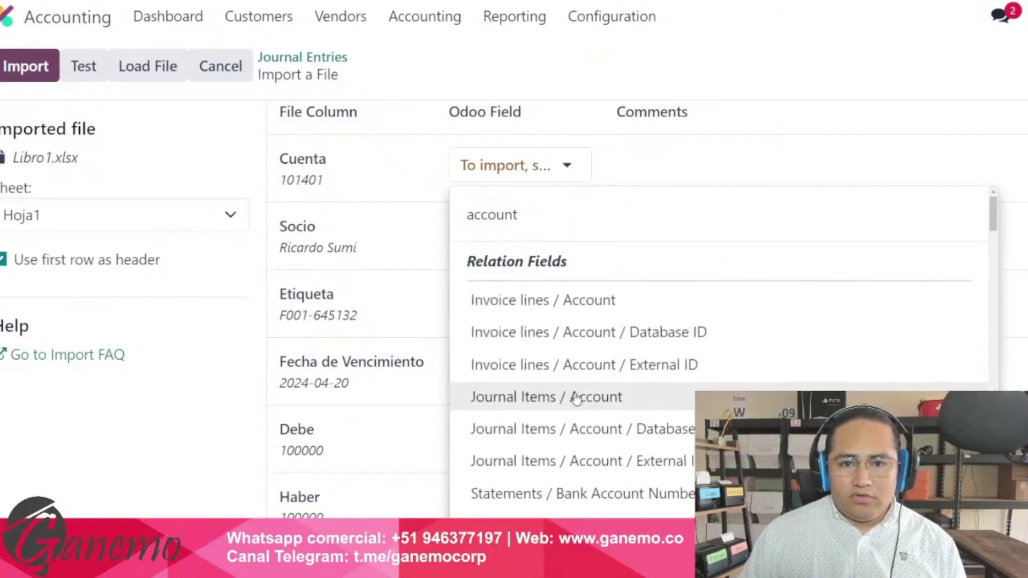
{"action": "left_click", "coordinate": [569, 303]}
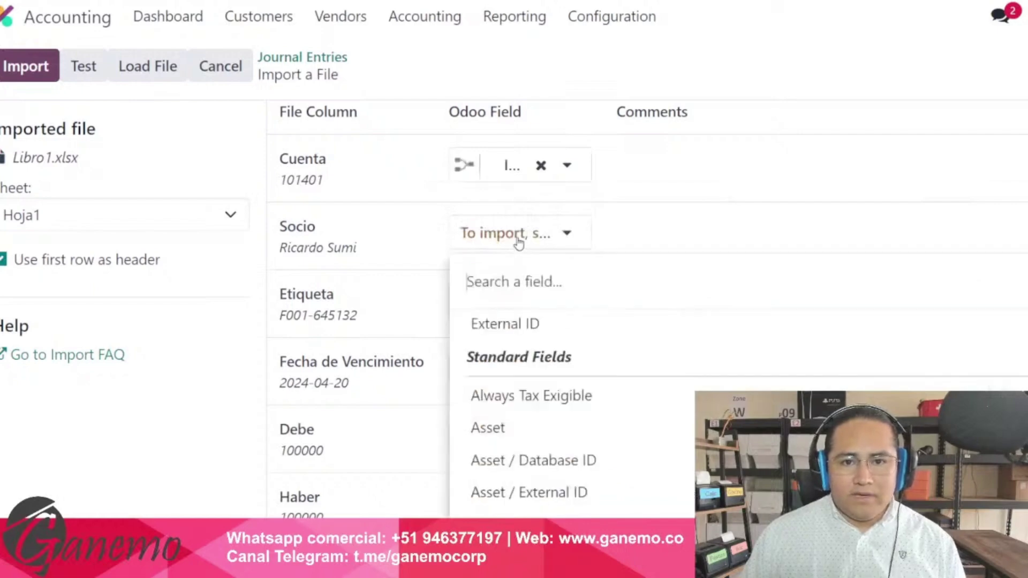
Search the Odoo fields for "partner" and map the Socio column to Invoice lines / Partner
{"action": "left_click", "coordinate": [517, 239]}
{"action": "type", "text": "partner"}
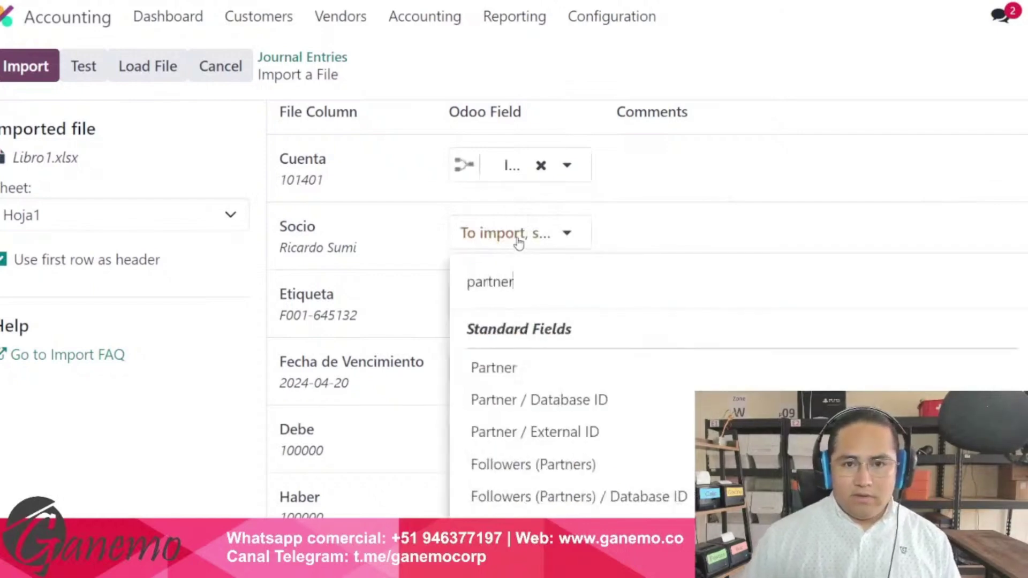
{"action": "scroll", "coordinate": [558, 393], "scroll_direction": "down", "scroll_amount": 6}
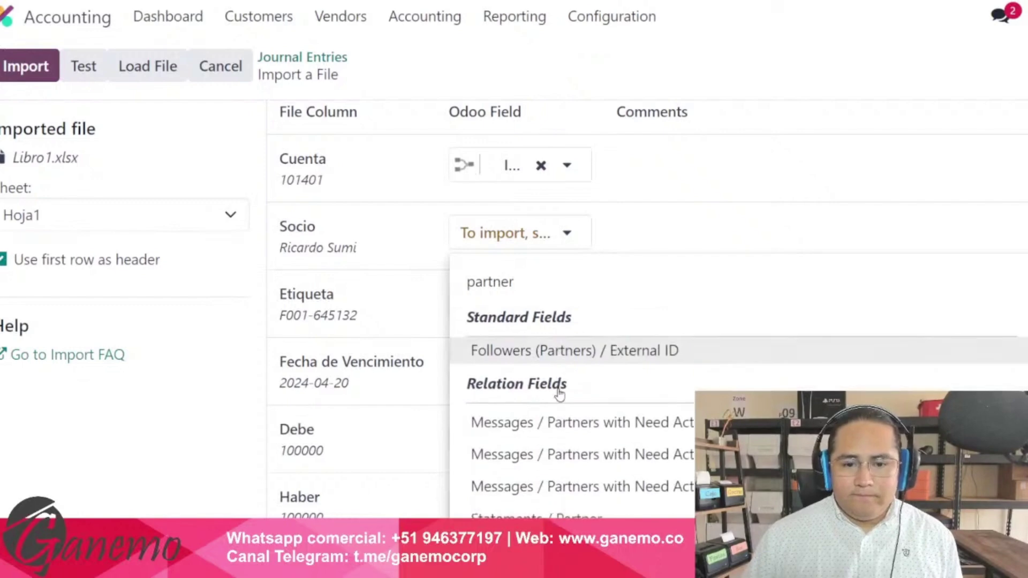
{"action": "scroll", "coordinate": [559, 396], "scroll_direction": "down", "scroll_amount": 2}
{"action": "scroll", "coordinate": [557, 395], "scroll_direction": "up", "scroll_amount": 1}
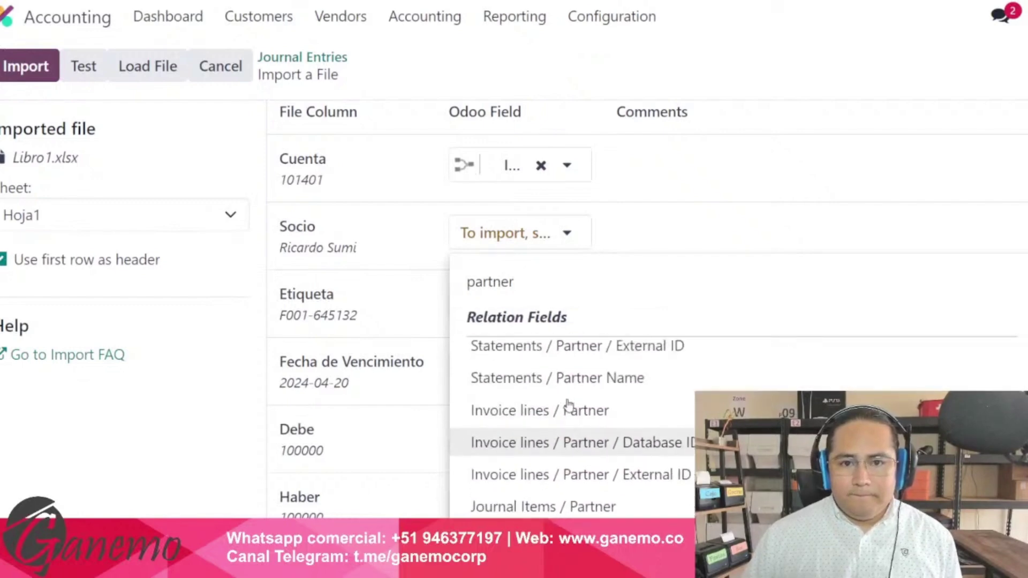
{"action": "left_click", "coordinate": [565, 410]}
Map the Etiqueta column to Invoice lines / Label and the Fecha de Vencimiento column to the invoice-line date field, searching for "date"
{"action": "left_click", "coordinate": [509, 309]}
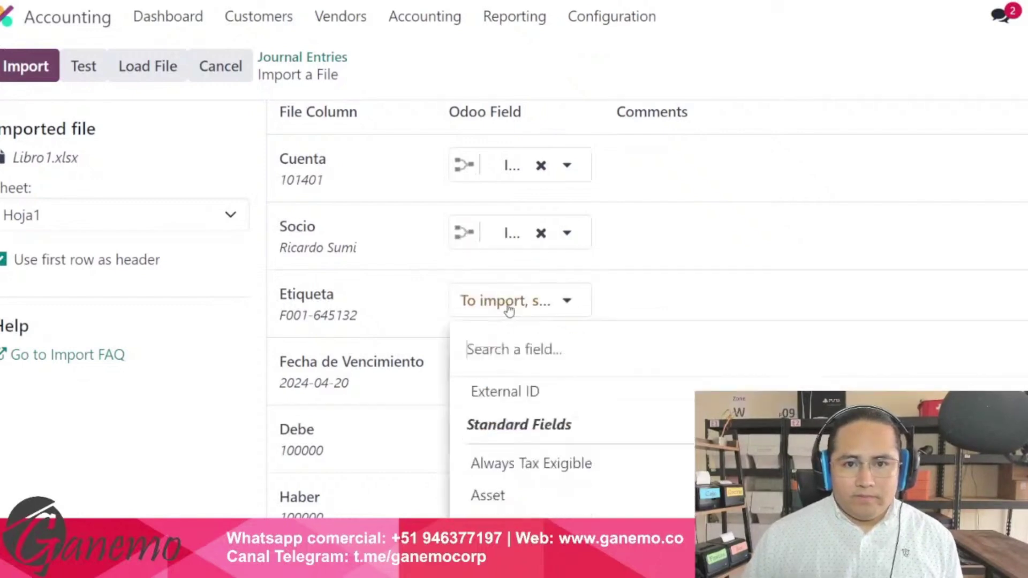
{"action": "type", "text": "label"}
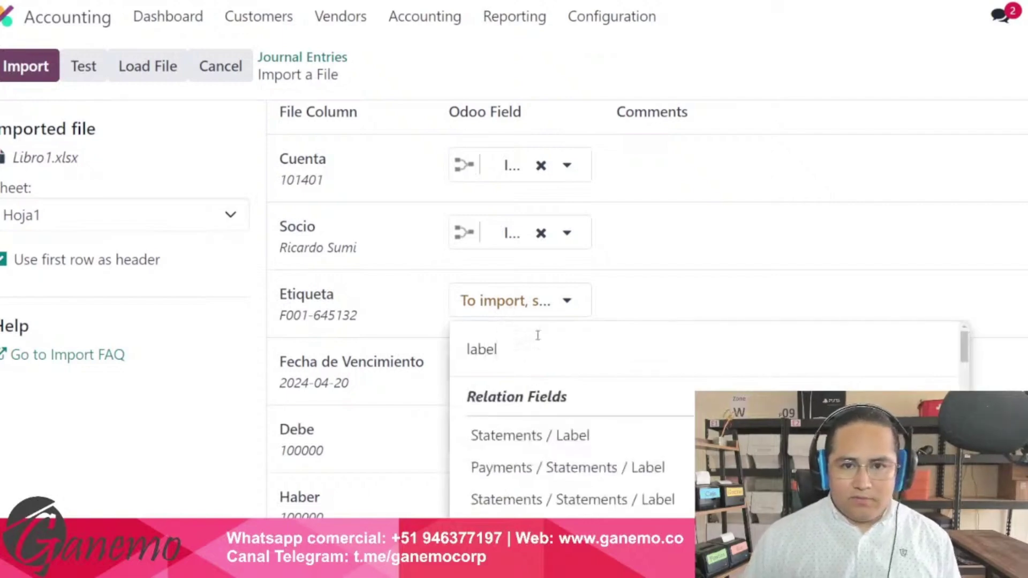
{"action": "scroll", "coordinate": [576, 407], "scroll_direction": "down", "scroll_amount": 5}
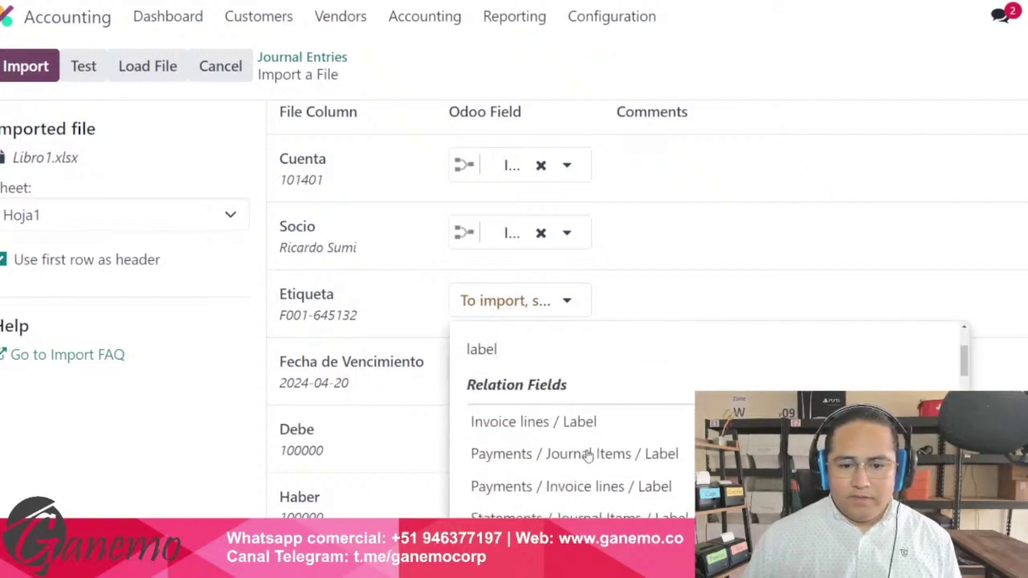
{"action": "left_click", "coordinate": [575, 419]}
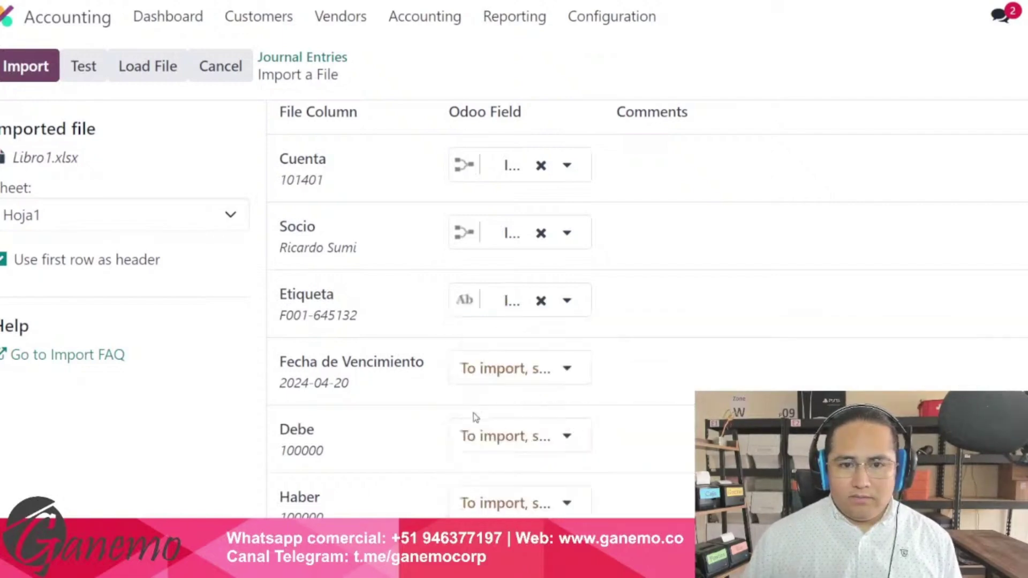
{"action": "left_click", "coordinate": [470, 369]}
{"action": "type", "text": "date"}
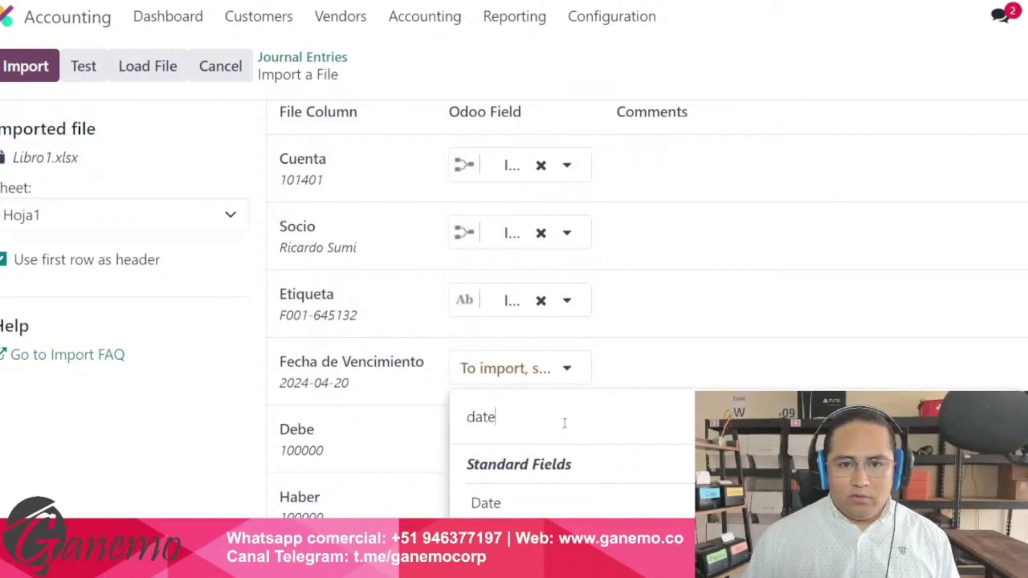
{"action": "scroll", "coordinate": [571, 471], "scroll_direction": "down", "scroll_amount": 3}
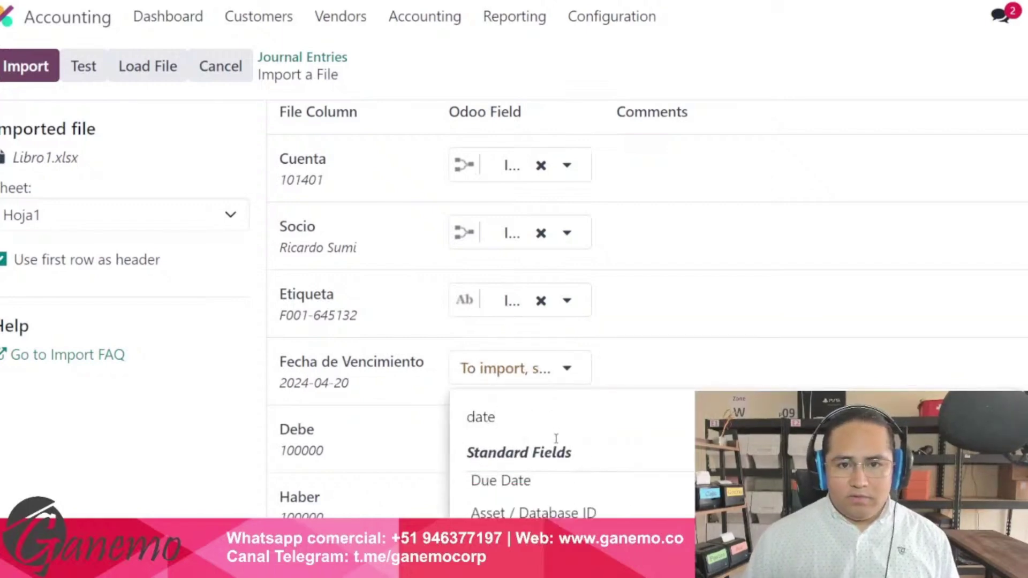
Map the Debe column to Invoice lines / Debit and the Haber column to Invoice lines / Credit
{"action": "left_click", "coordinate": [515, 440]}
{"action": "type", "text": "debit"}
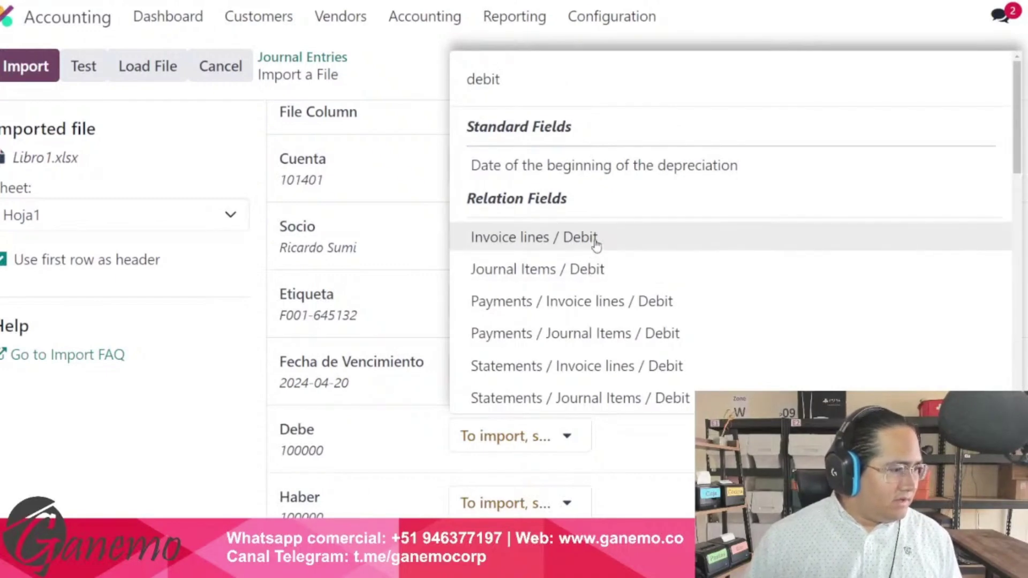
{"action": "left_click", "coordinate": [594, 238]}
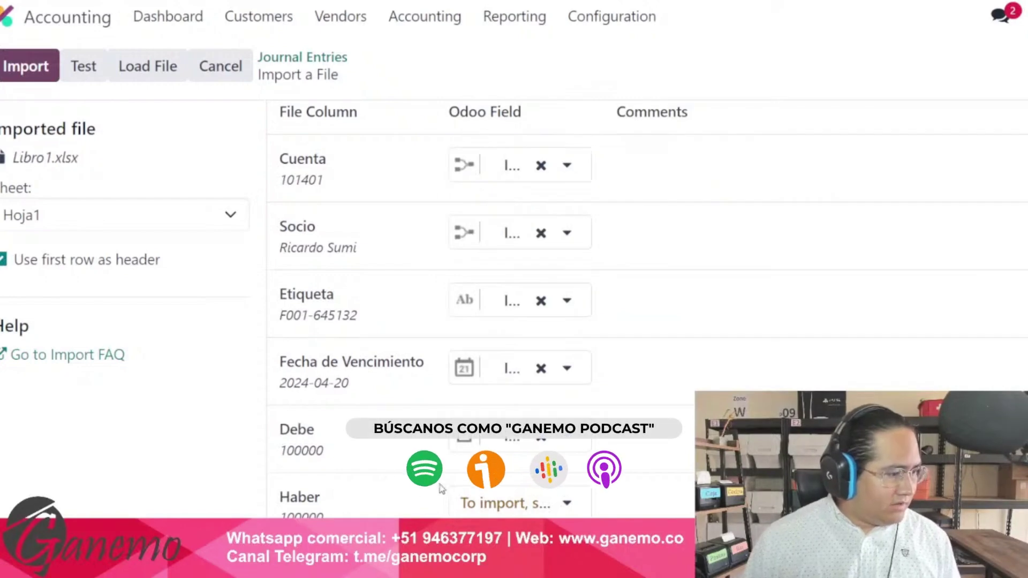
{"action": "left_click", "coordinate": [515, 505]}
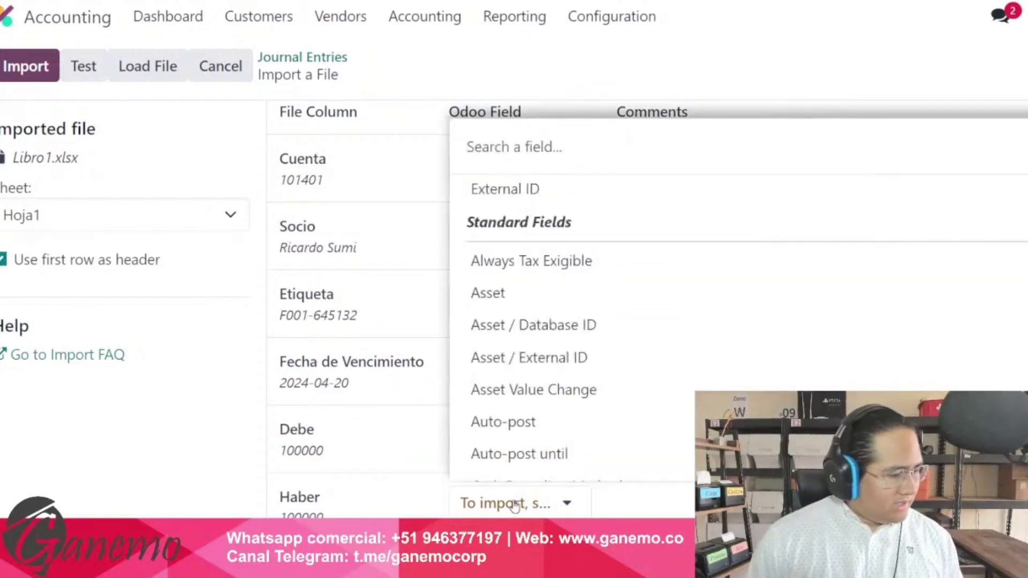
{"action": "type", "text": "credit"}
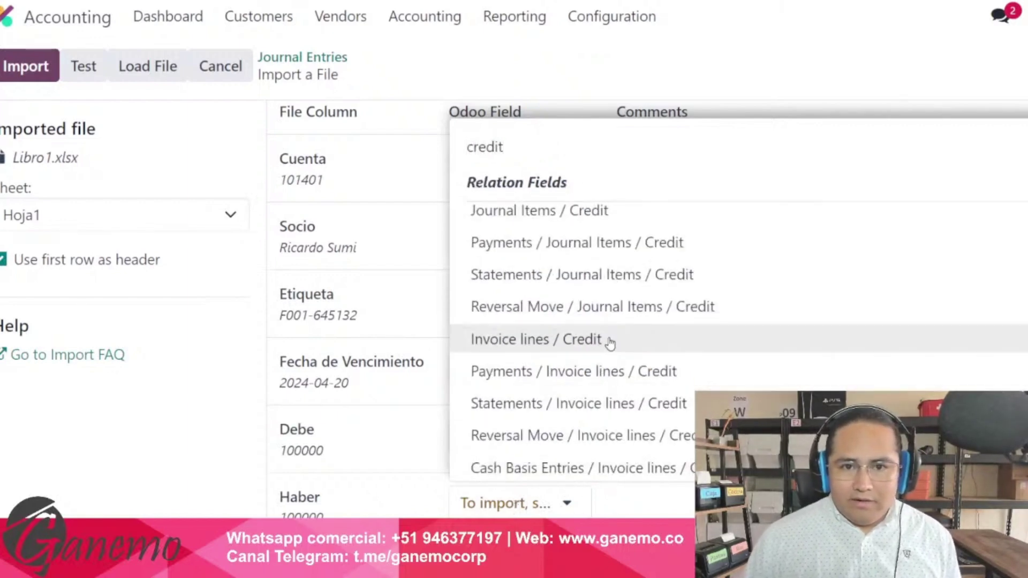
{"action": "left_click", "coordinate": [607, 340]}
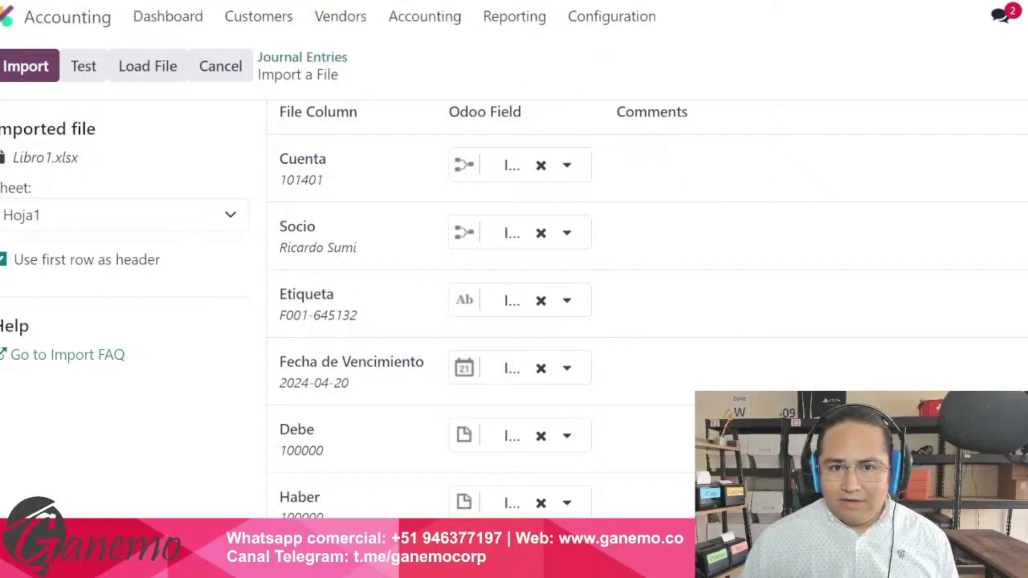
Switch to the Libro1 workbook in Excel and save it with the Referencia, Fecha and Diario columns in place
{"action": "key", "text": "alt+Tab"}
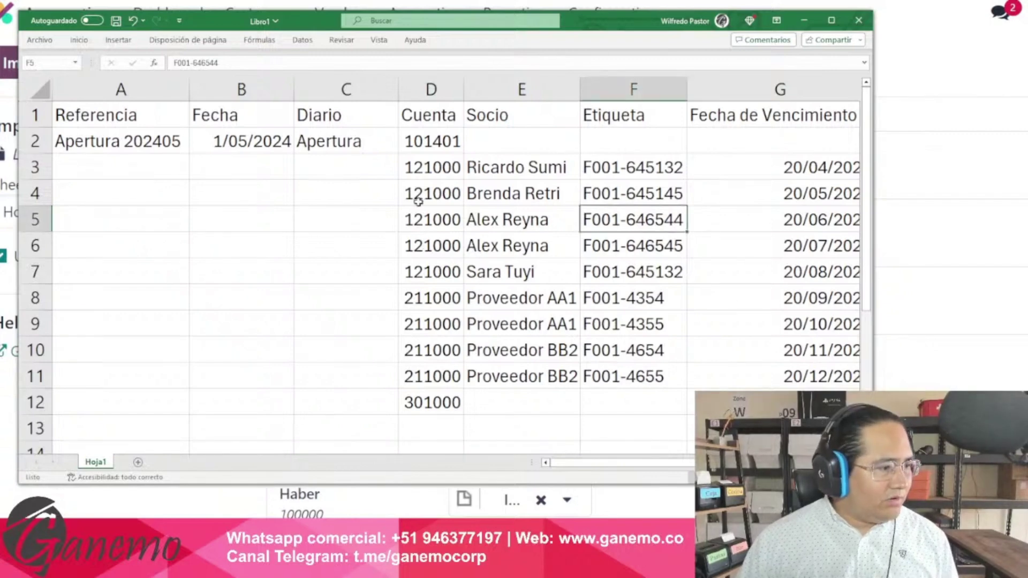
{"action": "left_click_drag", "start_coordinate": [346, 89], "coordinate": [121, 89]}
{"action": "left_click", "coordinate": [212, 181]}
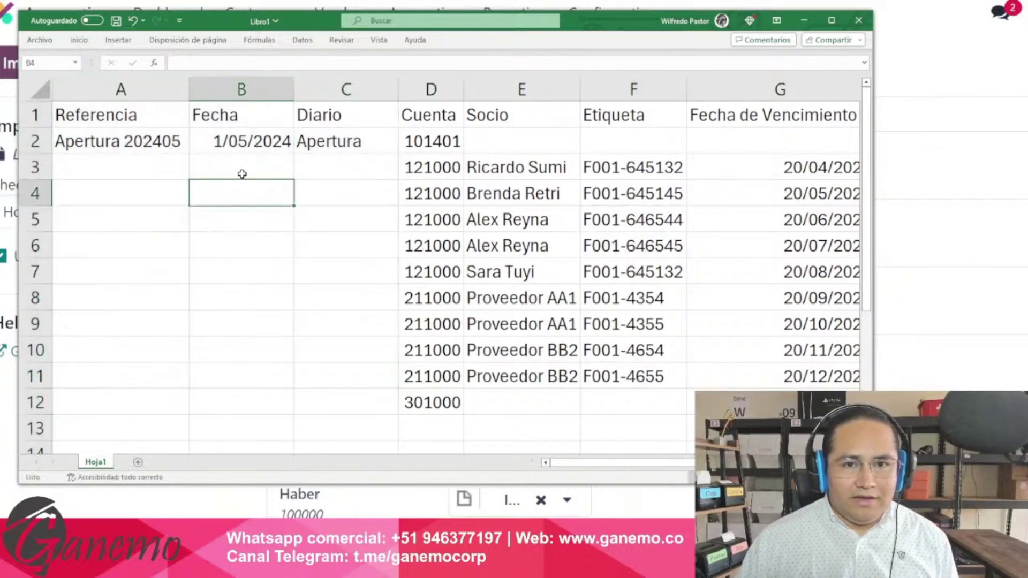
{"action": "left_click", "coordinate": [240, 171]}
{"action": "key", "text": "ctrl+s"}
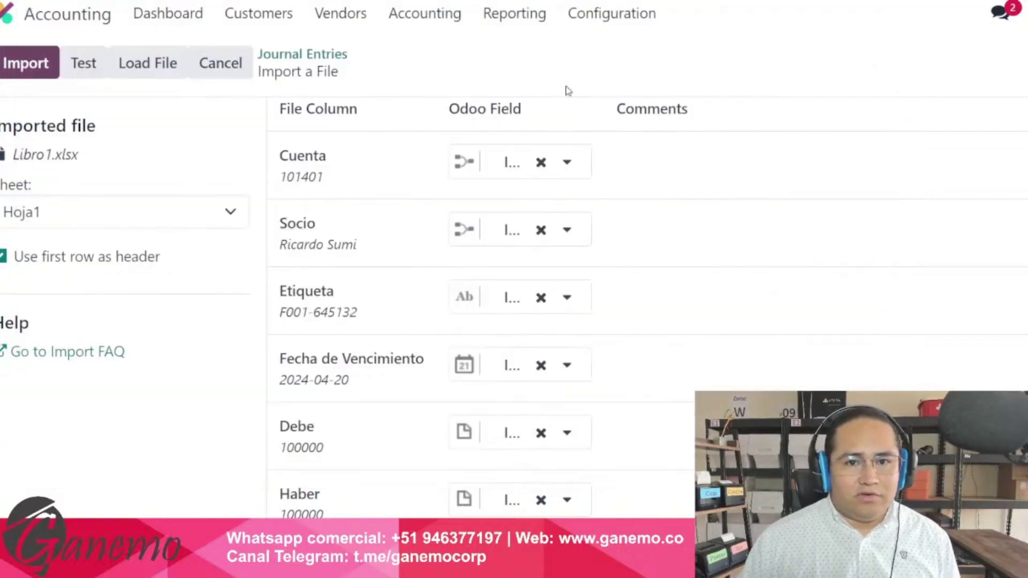
Reload the saved Libro1 workbook as the import file in Odoo and review the list of file columns
{"action": "scroll", "coordinate": [270, 167], "scroll_direction": "up", "scroll_amount": 1}
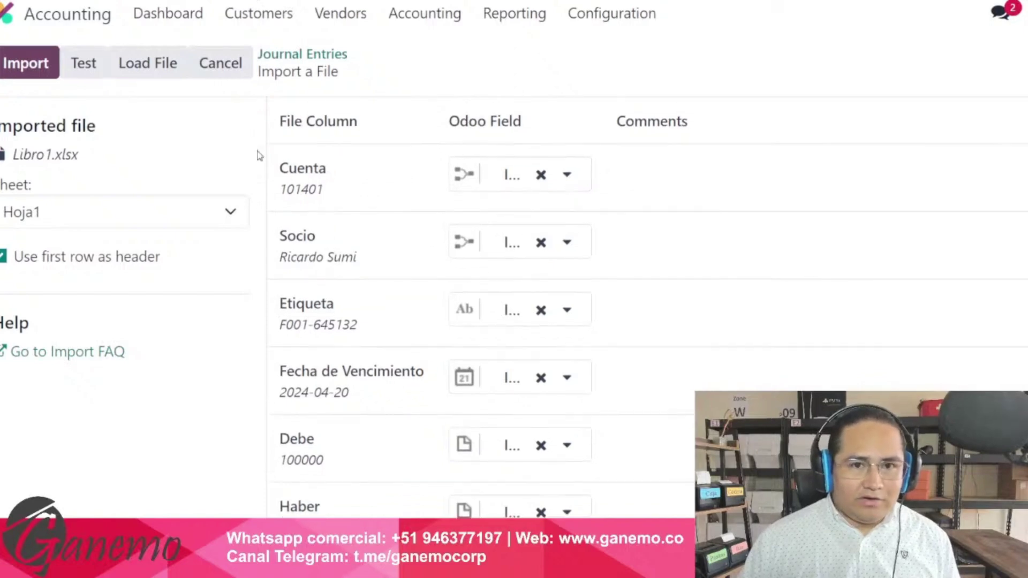
{"action": "left_click", "coordinate": [160, 78]}
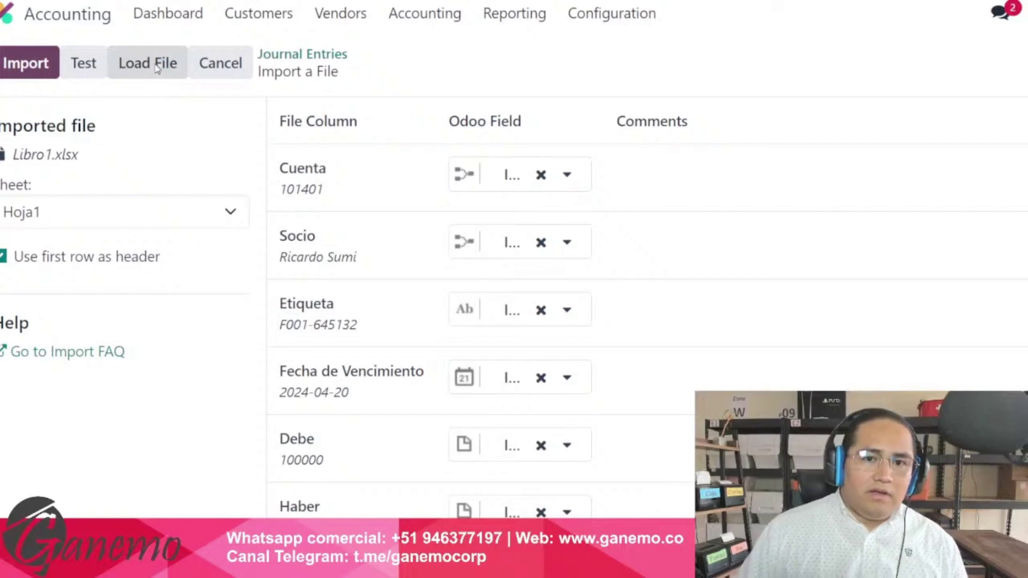
{"action": "double_click", "coordinate": [148, 31]}
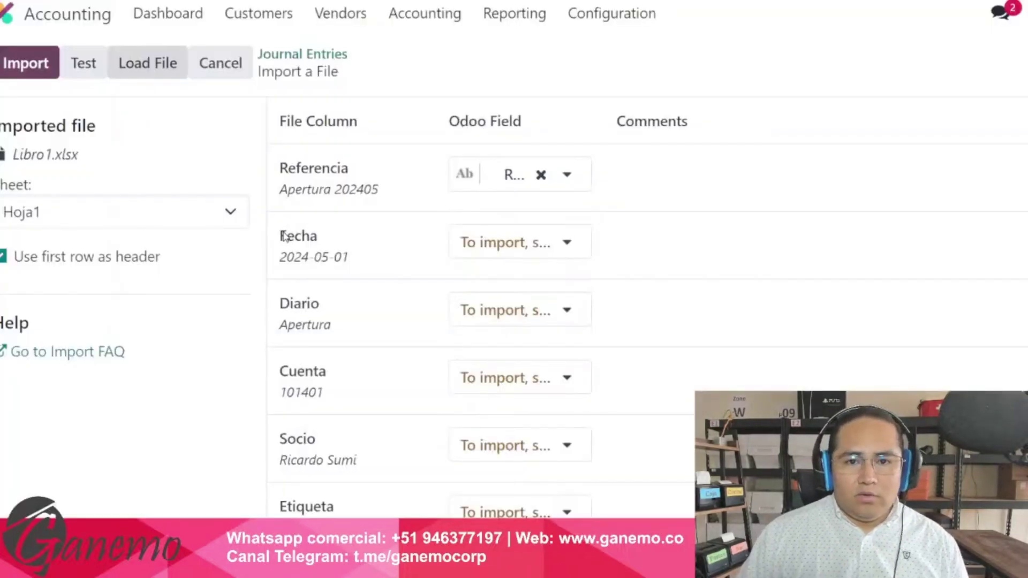
{"action": "scroll", "coordinate": [358, 267], "scroll_direction": "down", "scroll_amount": 4}
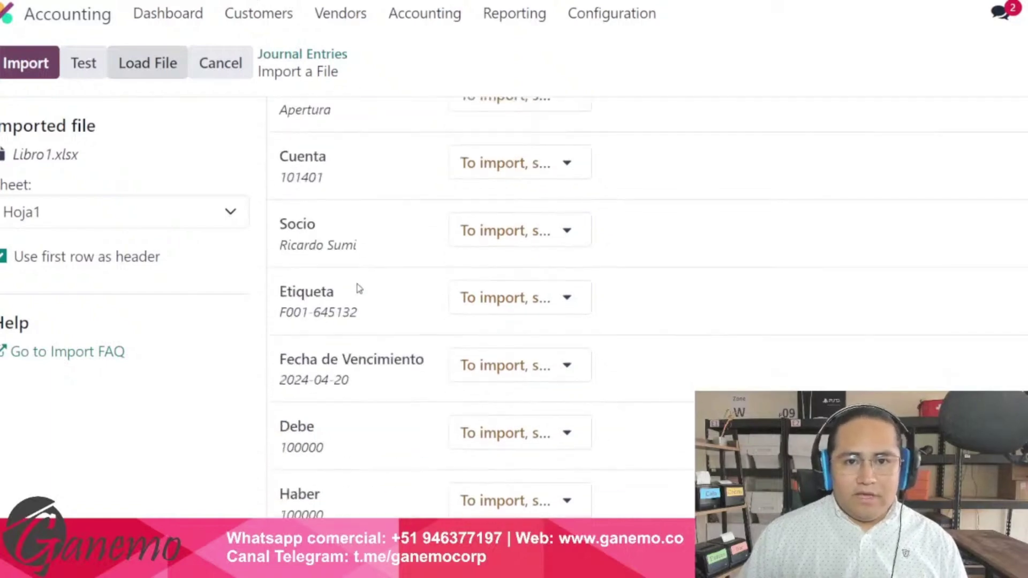
{"action": "scroll", "coordinate": [359, 289], "scroll_direction": "up", "scroll_amount": 4}
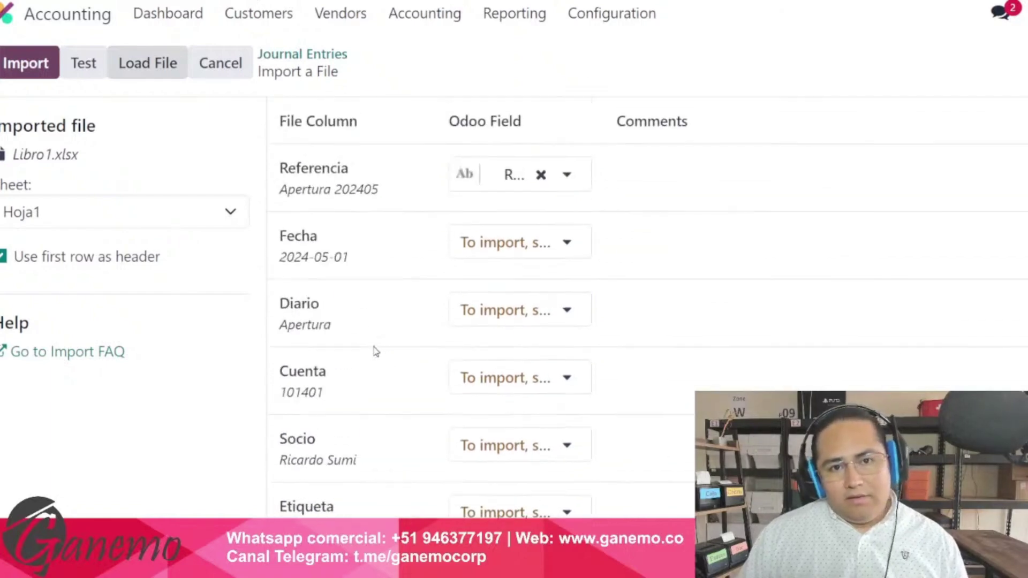
Map the Referencia column to the Reference field and the Fecha column to the Date field
{"action": "left_click", "coordinate": [518, 185]}
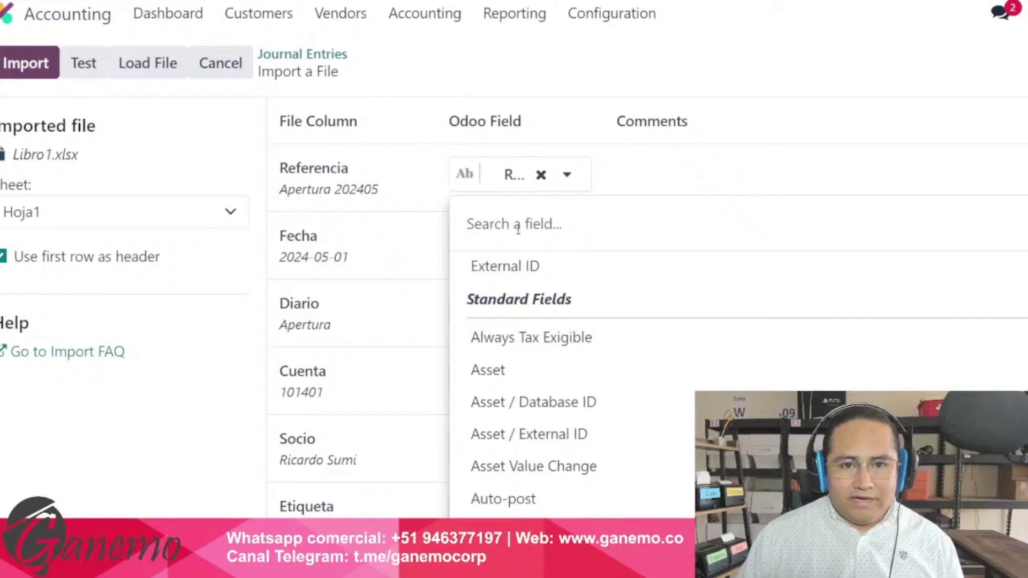
{"action": "type", "text": "ref"}
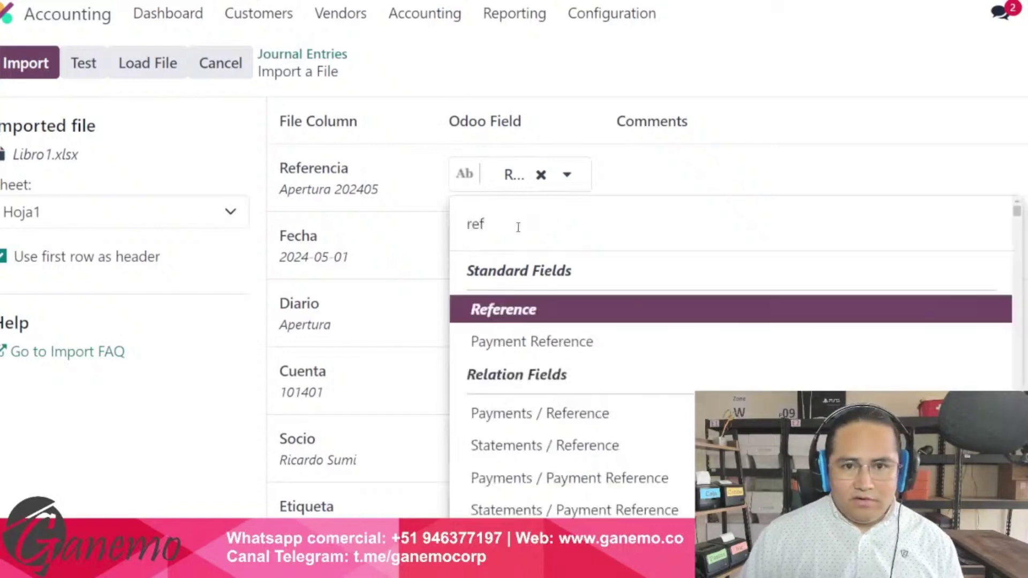
{"action": "left_click", "coordinate": [532, 313]}
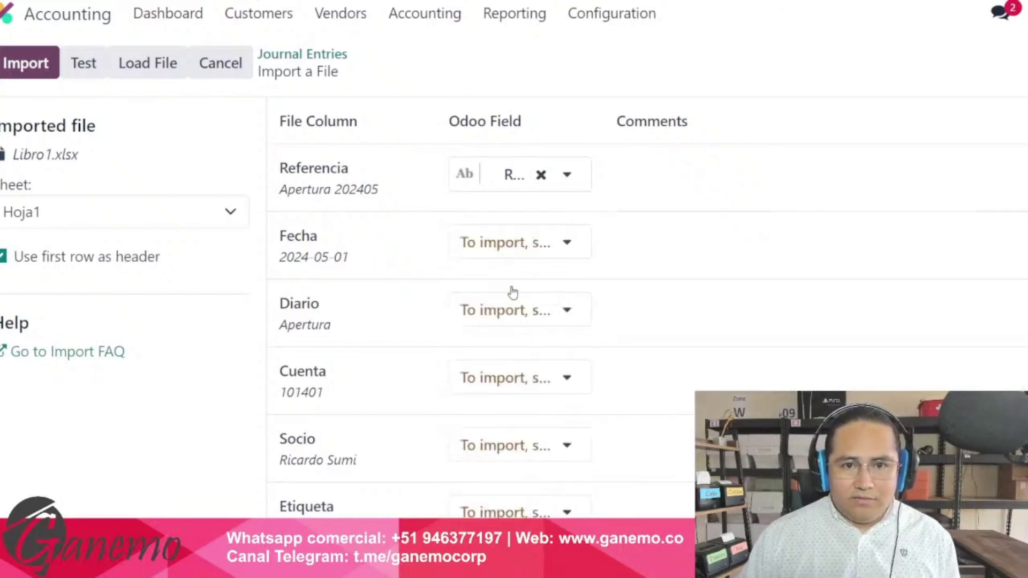
{"action": "left_click", "coordinate": [499, 252]}
{"action": "type", "text": "date"}
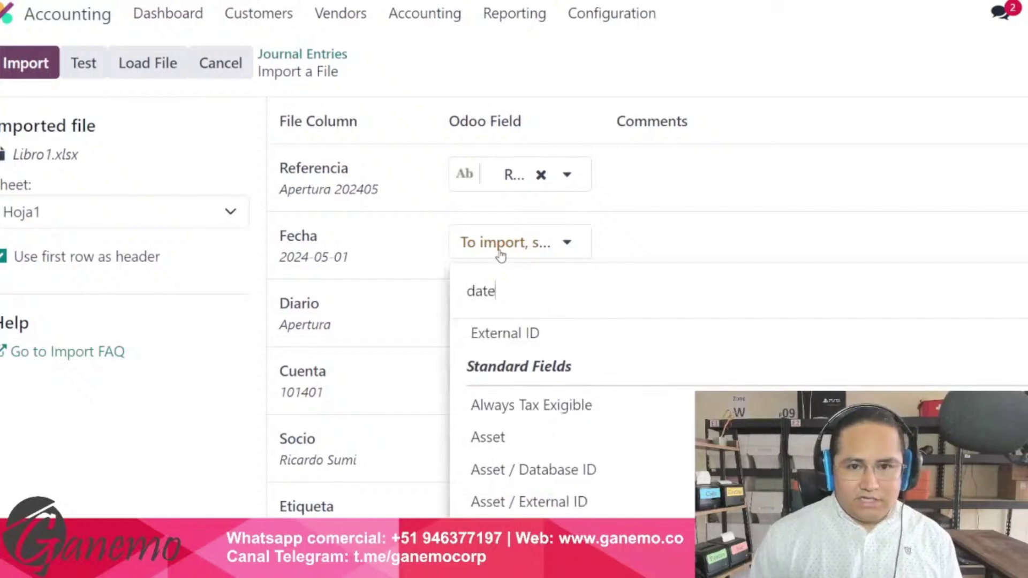
{"action": "left_click", "coordinate": [560, 385]}
Search the fields for "journa" and map the Diario column to Journal
{"action": "scroll", "coordinate": [416, 342], "scroll_direction": "down", "scroll_amount": 4}
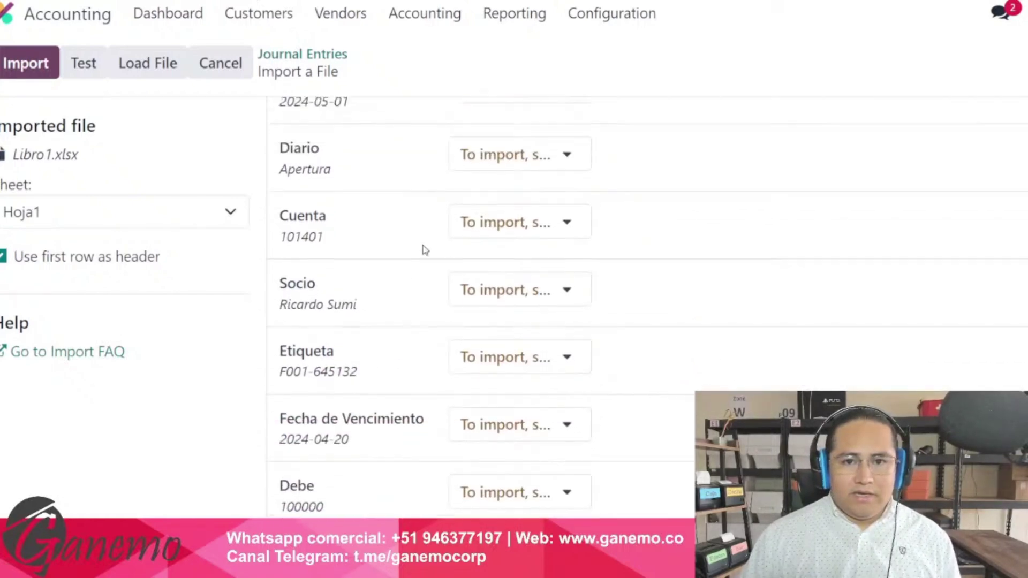
{"action": "left_click", "coordinate": [505, 166]}
{"action": "type", "text": "journa"}
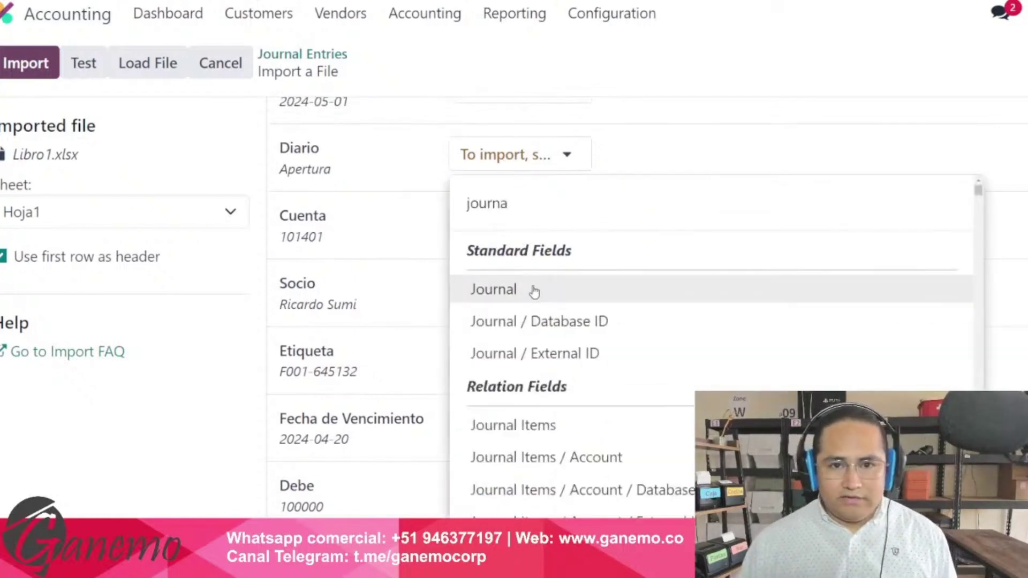
{"action": "left_click", "coordinate": [536, 291]}
Search the fields for "account" and map the Cuenta column to Invoice lines / Account
{"action": "left_click", "coordinate": [520, 241]}
{"action": "type", "text": "account"}
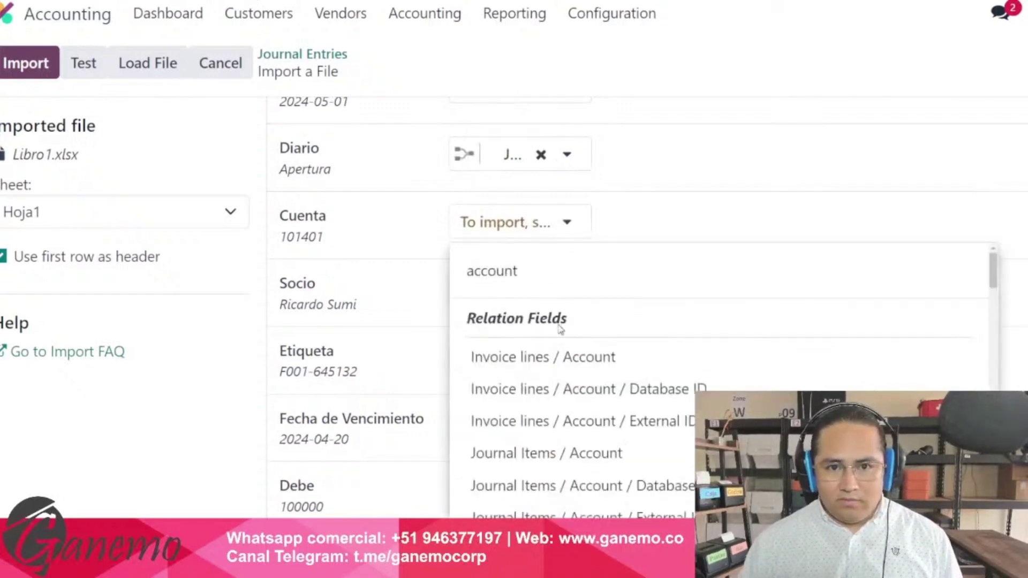
{"action": "left_click", "coordinate": [570, 356]}
Map the Socio column to Journal Items / Partner and the Etiqueta column to Journal Items / Label
{"action": "left_click", "coordinate": [507, 303]}
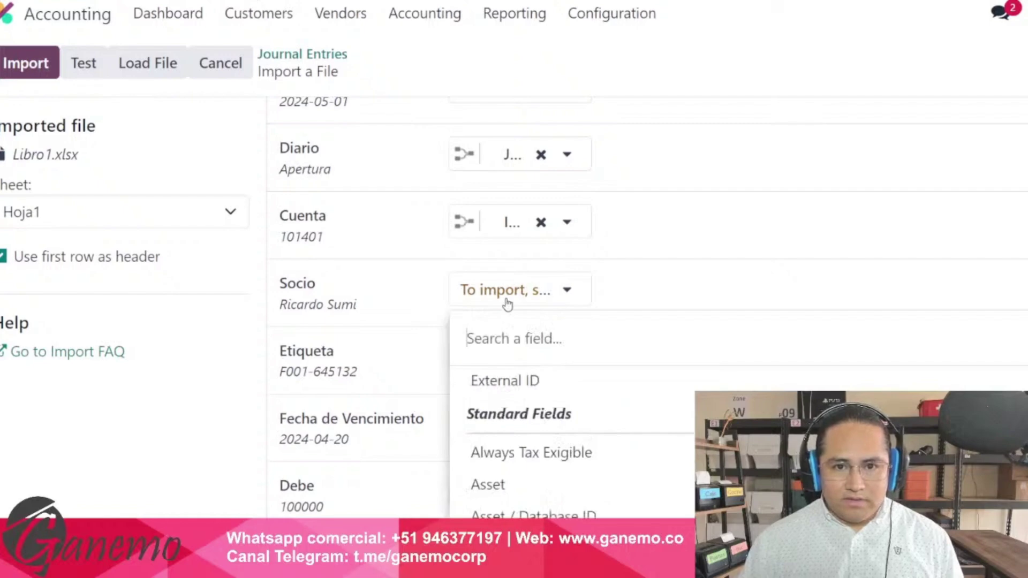
{"action": "type", "text": "partner"}
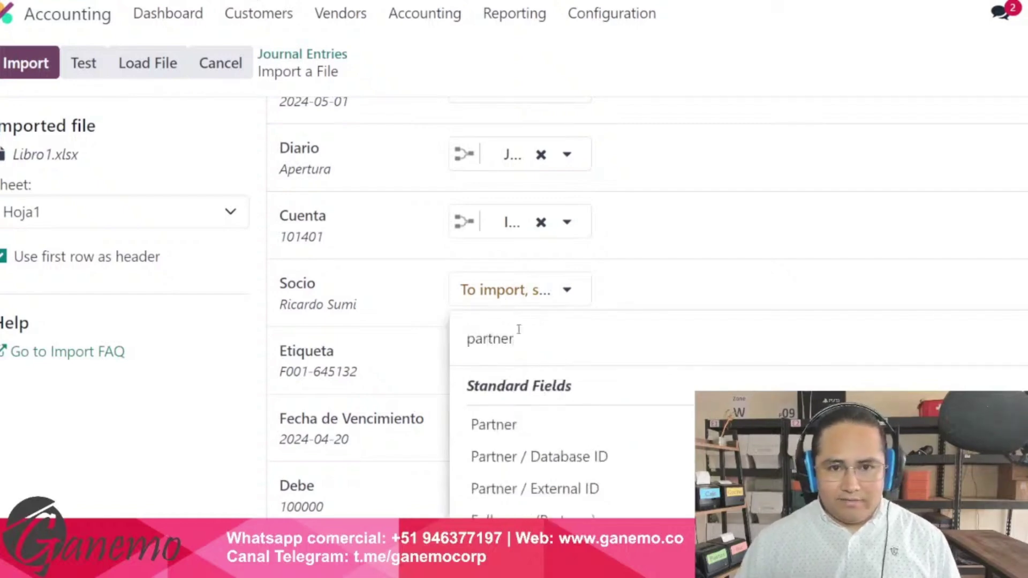
{"action": "scroll", "coordinate": [532, 379], "scroll_direction": "down", "scroll_amount": 3}
{"action": "left_click", "coordinate": [532, 476]}
{"action": "left_click", "coordinate": [514, 356]}
{"action": "type", "text": "label"}
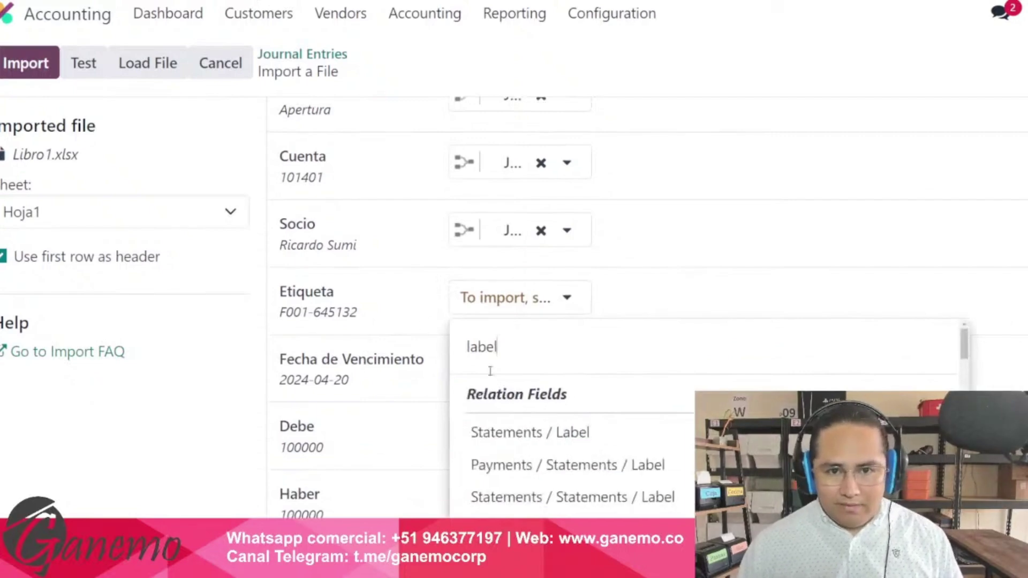
{"action": "scroll", "coordinate": [534, 427], "scroll_direction": "down", "scroll_amount": 5}
{"action": "left_click", "coordinate": [544, 446]}
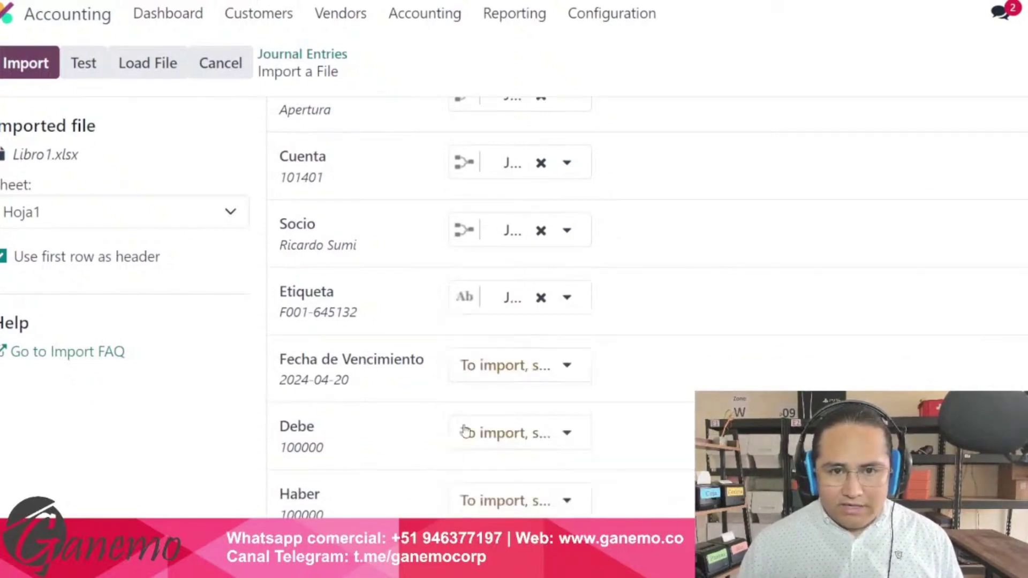
Search the fields for "due" and map the Fecha de Vencimiento column to Journal Items / Due Date
{"action": "left_click", "coordinate": [497, 375]}
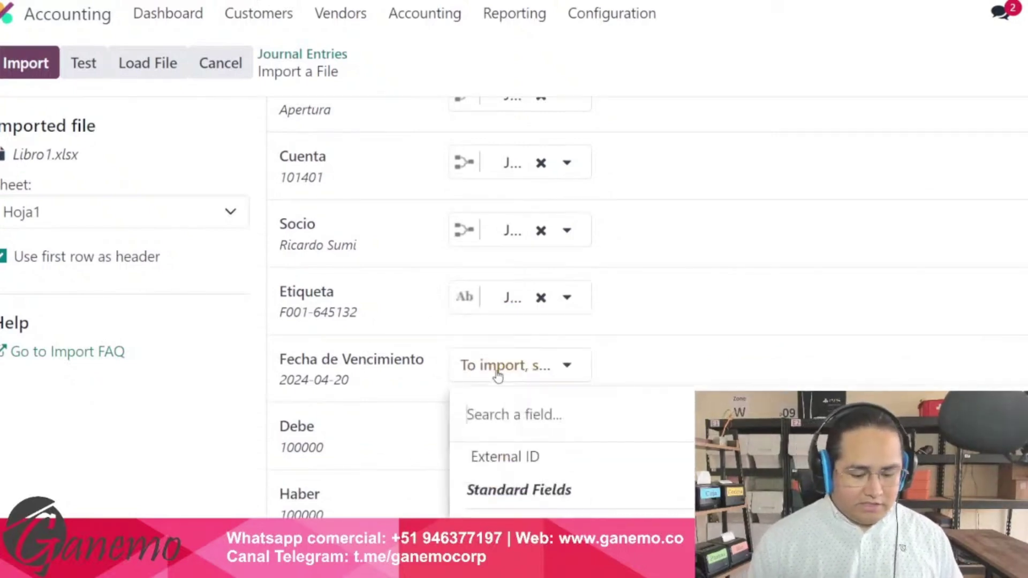
{"action": "type", "text": "due"}
{"action": "scroll", "coordinate": [535, 450], "scroll_direction": "down", "scroll_amount": 2}
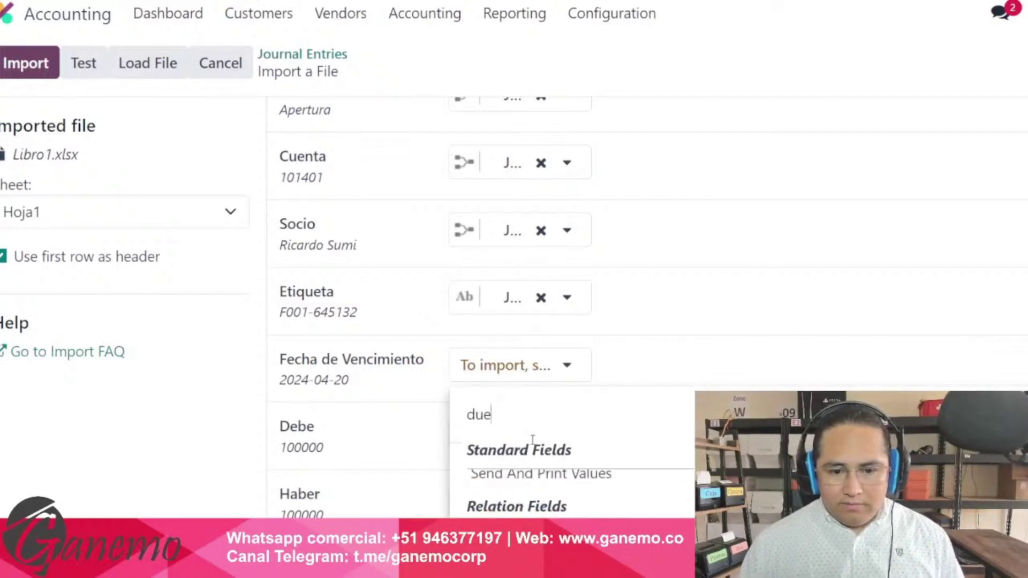
{"action": "scroll", "coordinate": [555, 487], "scroll_direction": "down", "scroll_amount": 3}
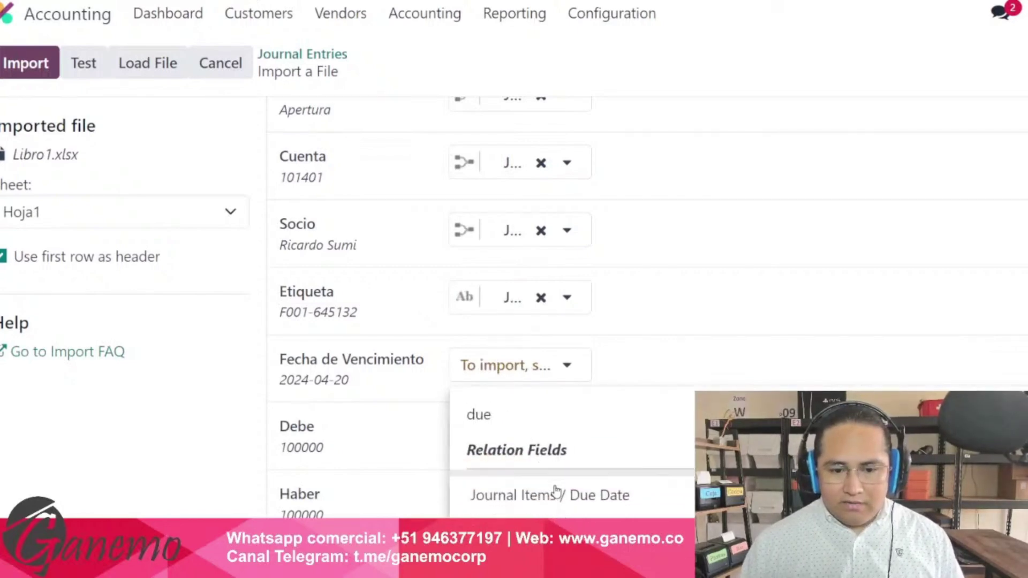
{"action": "left_click", "coordinate": [575, 505]}
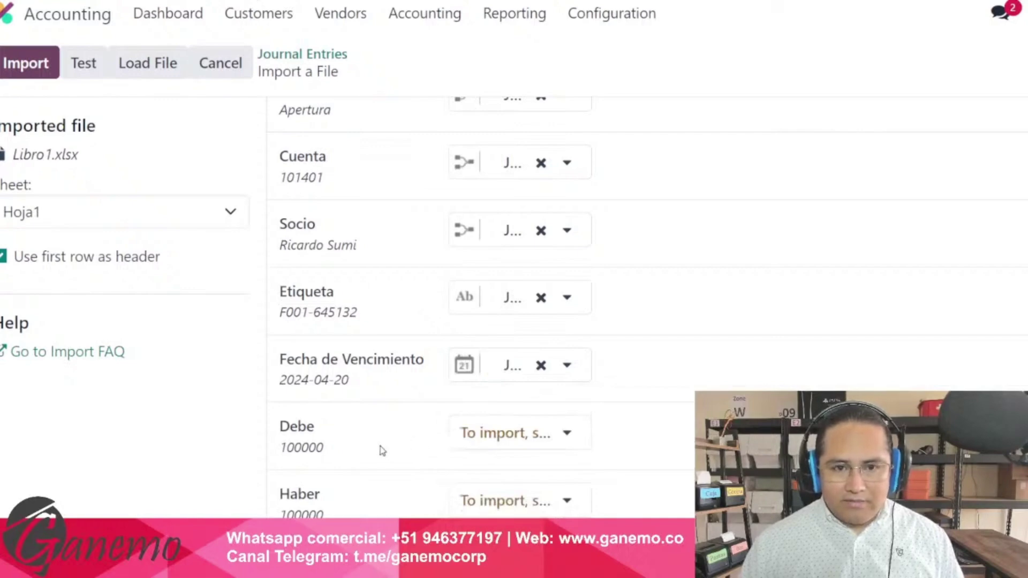
Map the Debe column to Journal Items / Debit and the Haber column to Journal Items / Credit
{"action": "left_click", "coordinate": [494, 444]}
{"action": "type", "text": "debit"}
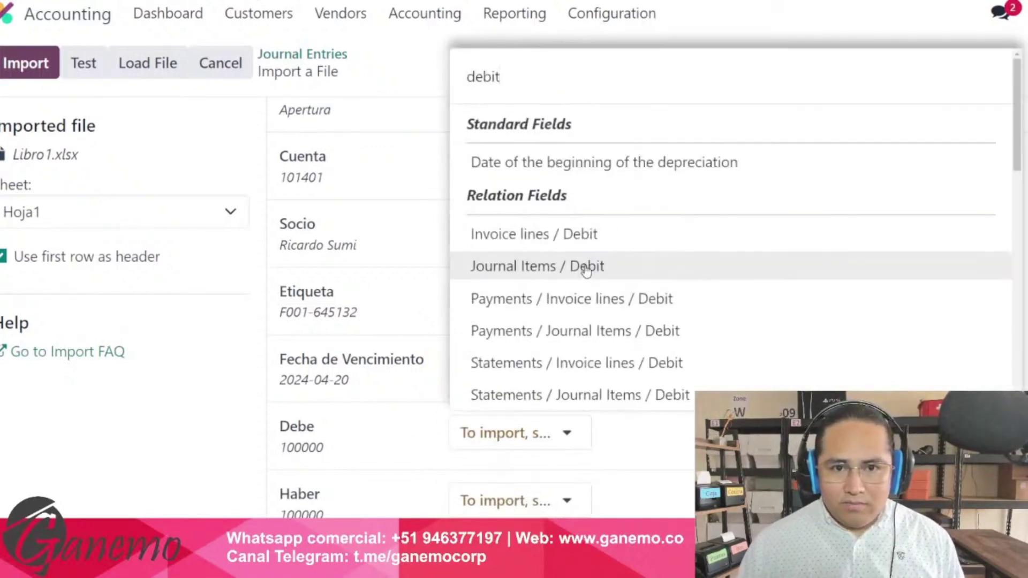
{"action": "left_click", "coordinate": [586, 268]}
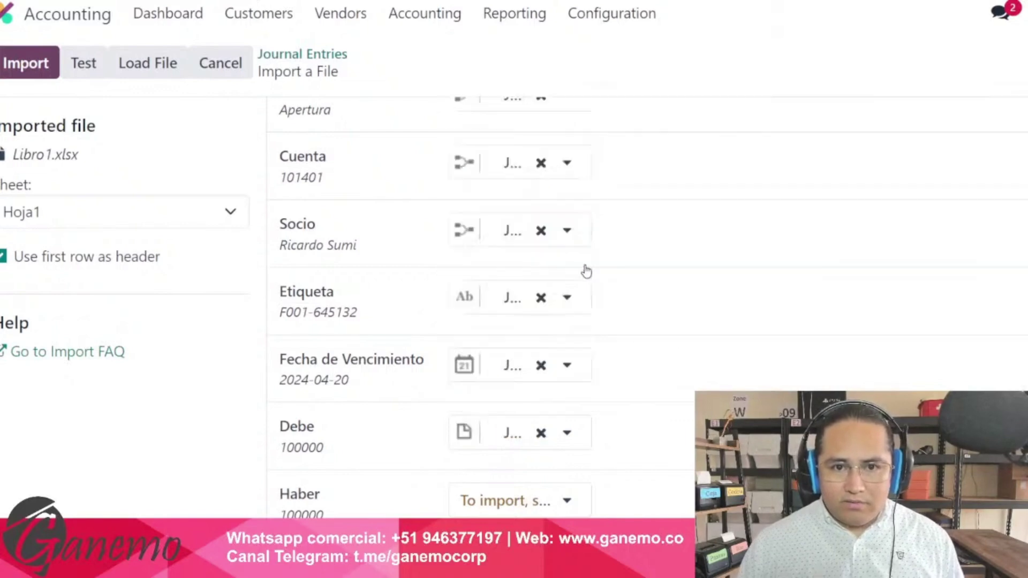
{"action": "left_click", "coordinate": [508, 501]}
{"action": "scroll", "coordinate": [520, 355], "scroll_direction": "down", "scroll_amount": 1}
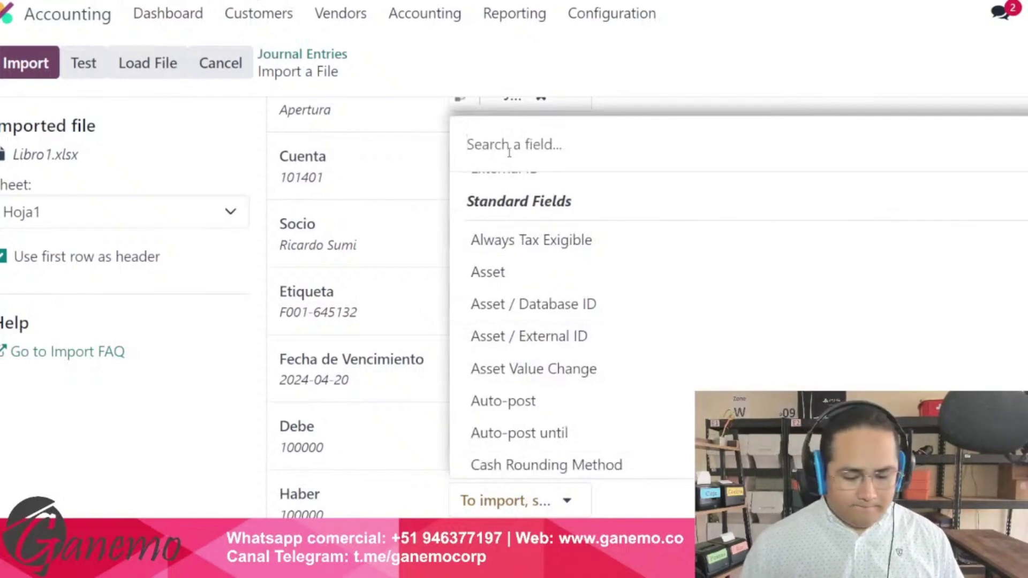
{"action": "type", "text": "credit"}
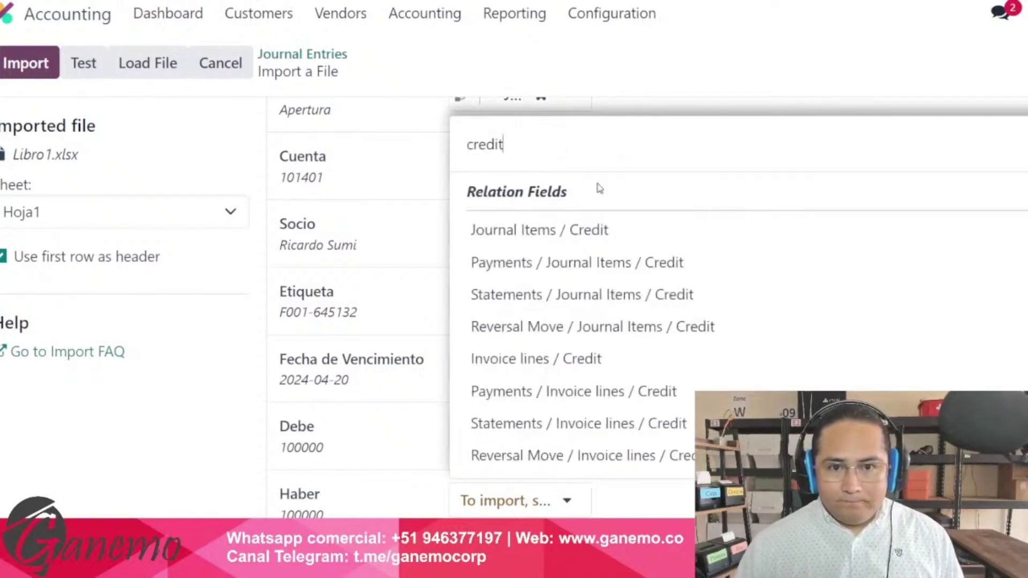
{"action": "left_click", "coordinate": [584, 230]}
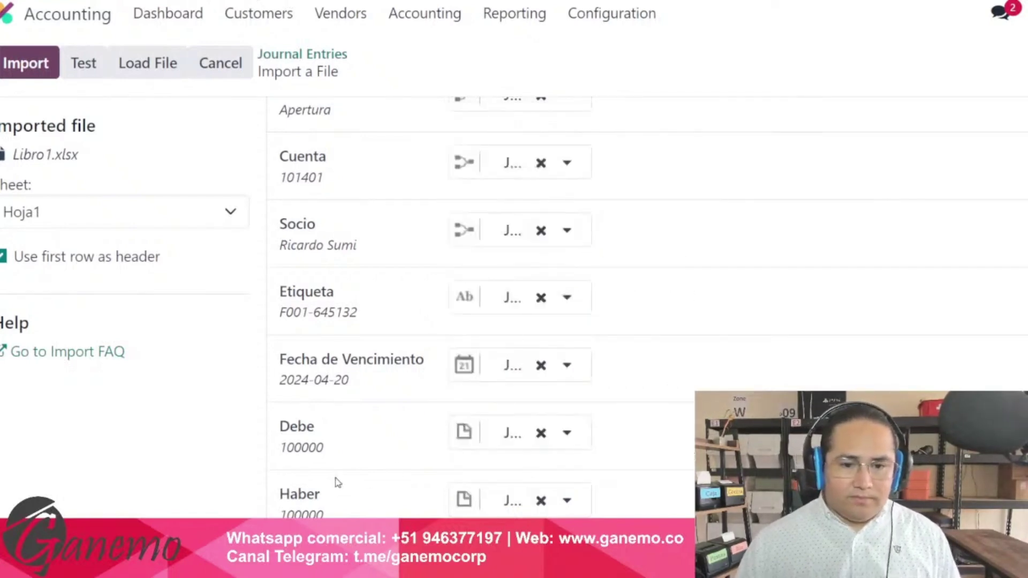
Review the complete column mapping and compare it with the header row of the table in Excel
{"action": "scroll", "coordinate": [336, 481], "scroll_direction": "up", "scroll_amount": 3}
{"action": "scroll", "coordinate": [336, 482], "scroll_direction": "down", "scroll_amount": 3}
{"action": "scroll", "coordinate": [339, 480], "scroll_direction": "up", "scroll_amount": 3}
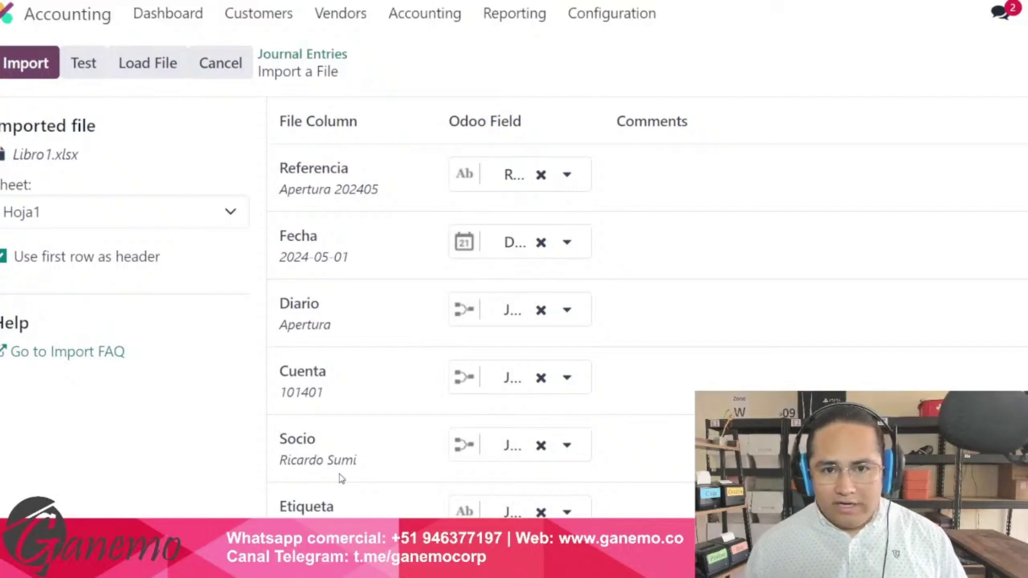
{"action": "key", "text": "alt+Tab"}
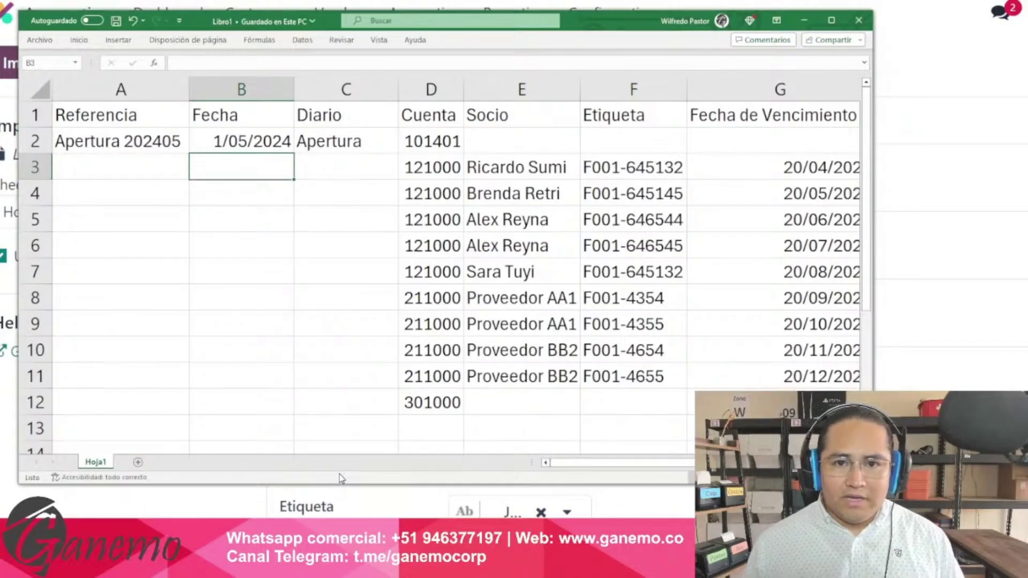
{"action": "key", "text": "alt+Tab"}
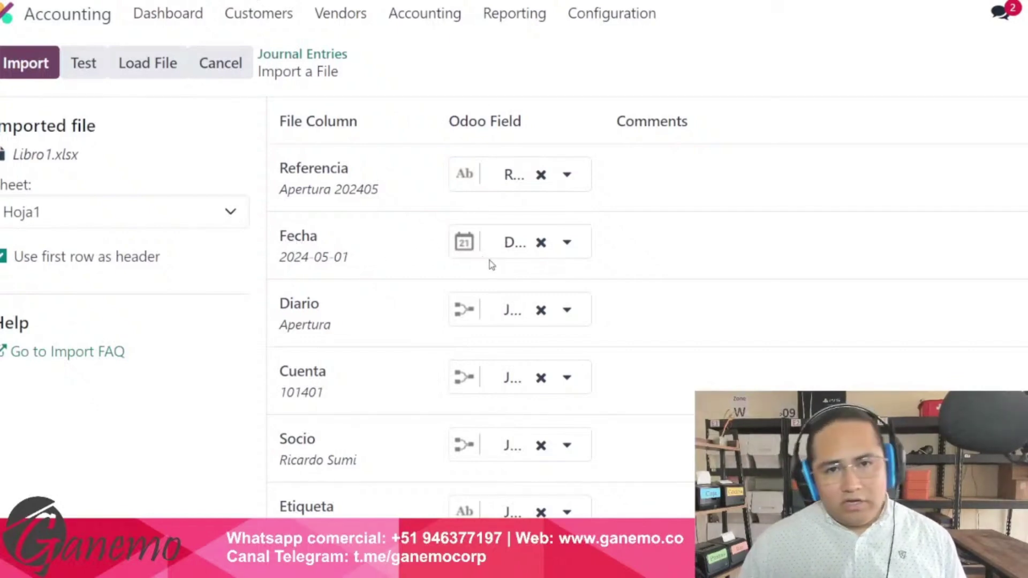
{"action": "key", "text": "alt+Tab"}
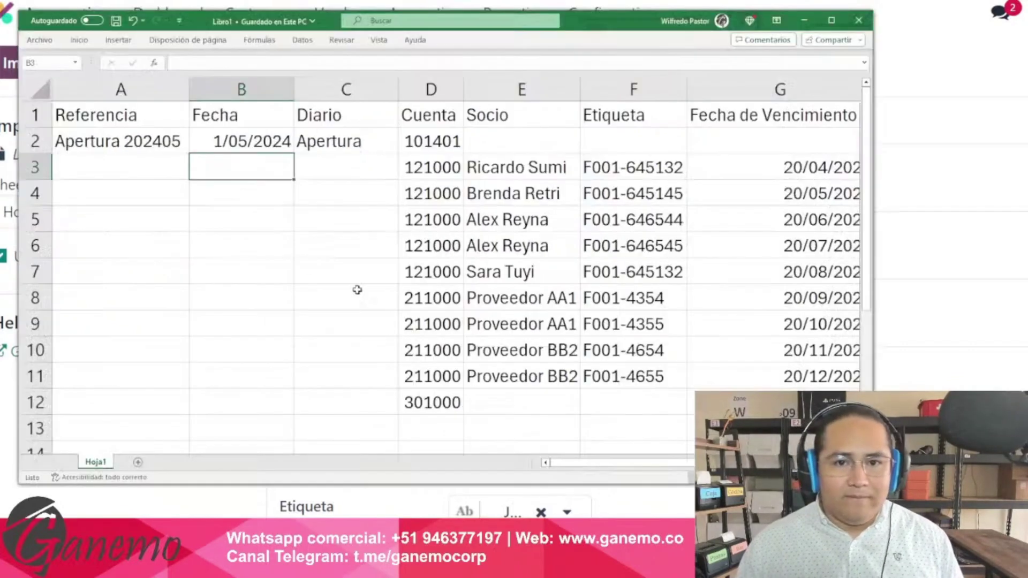
{"action": "left_click", "coordinate": [125, 117]}
{"action": "left_click", "coordinate": [235, 114]}
{"action": "left_click", "coordinate": [334, 113]}
{"action": "left_click", "coordinate": [433, 118]}
{"action": "left_click", "coordinate": [507, 120]}
{"action": "left_click", "coordinate": [597, 119]}
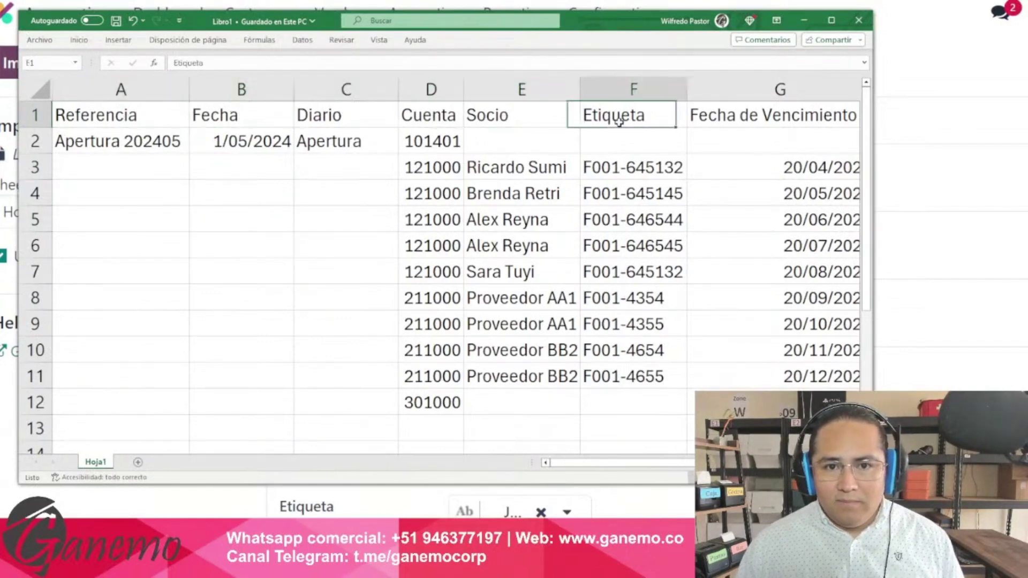
{"action": "left_click", "coordinate": [731, 118]}
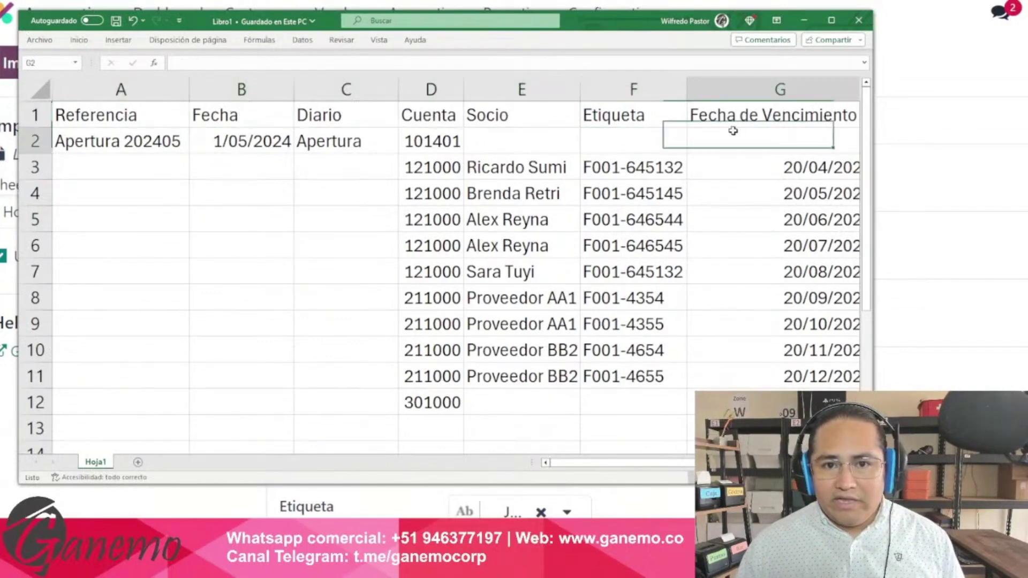
Rename the Socio header in cell E1 as "Journal item / Partner"
{"action": "left_click", "coordinate": [513, 119]}
{"action": "type", "text": "Journal item /Partner"}
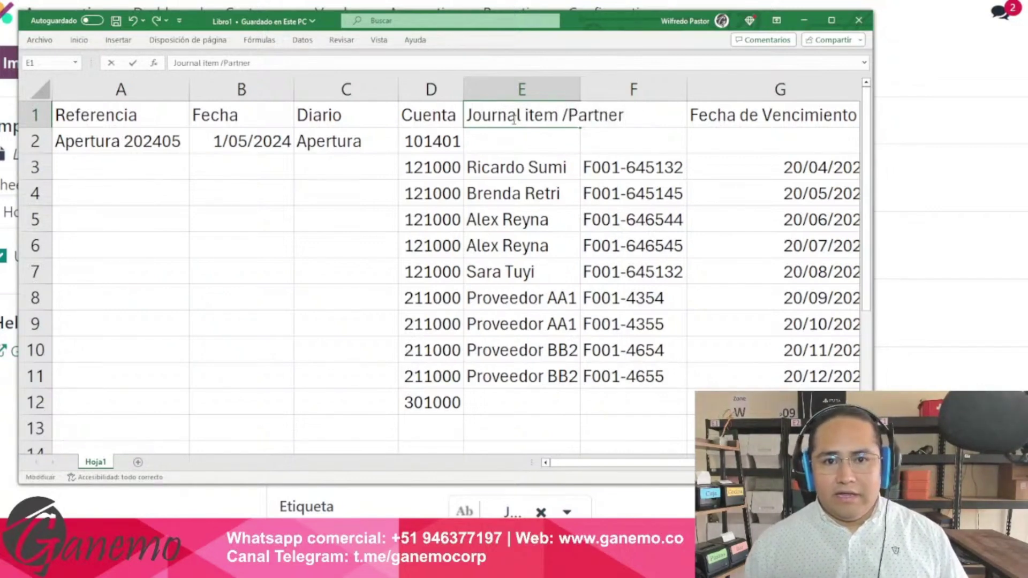
{"action": "key", "text": "Return"}
{"action": "key", "text": "Up"}
{"action": "key", "text": "F2"}
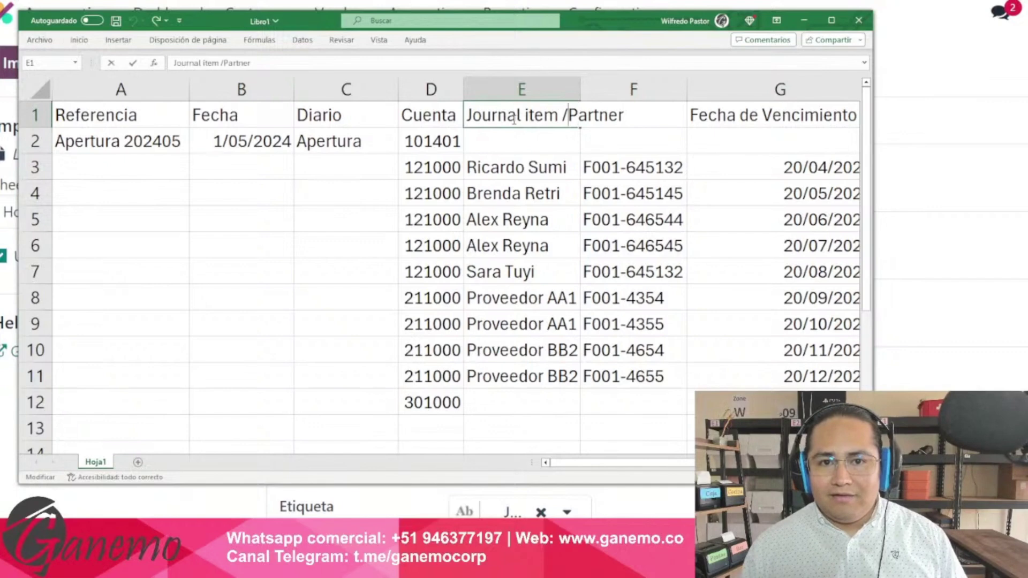
{"action": "key", "text": "Left"}
{"action": "key", "text": "Left"}
{"action": "key", "text": "Left"}
{"action": "key", "text": "Left"}
{"action": "key", "text": "Left"}
{"action": "key", "text": "Left"}
{"action": "key", "text": "Left"}
{"action": "key", "text": "Return"}
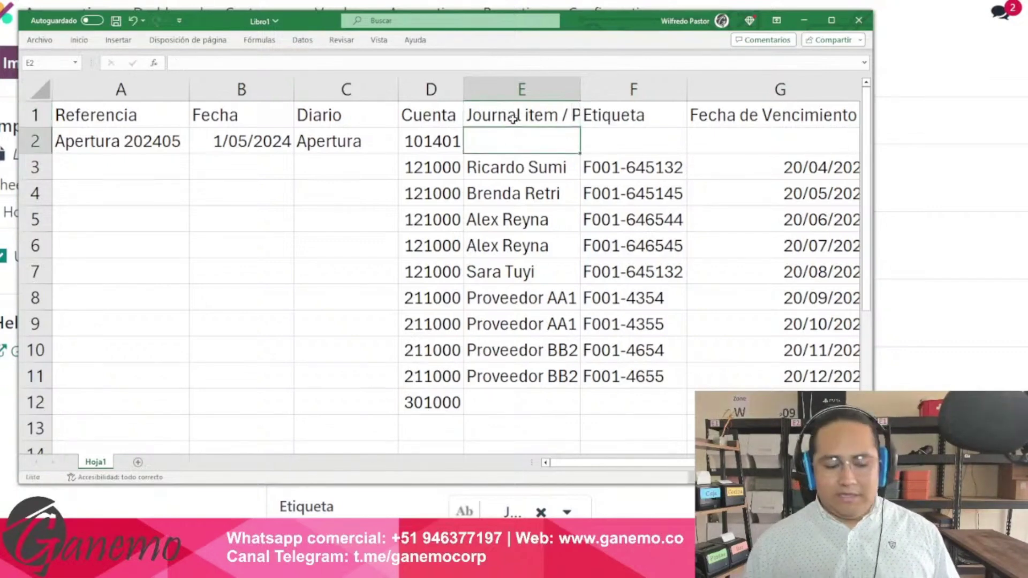
Restore the header in cell E1 to "Socio" and save the workbook
{"action": "key", "text": "Up"}
{"action": "type", "text": "Socio"}
{"action": "key", "text": "Return"}
{"action": "key", "text": "ctrl+s"}
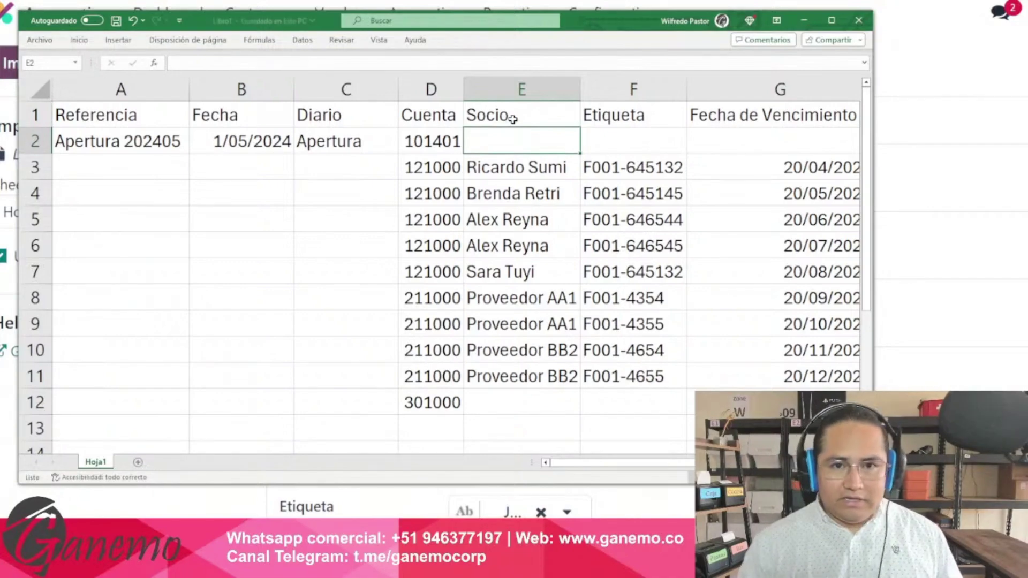
Switch back to the Odoo import and set unmatched values of the Socio column to Create new values
{"action": "key", "text": "alt+Tab"}
{"action": "scroll", "coordinate": [582, 321], "scroll_direction": "down", "scroll_amount": 4}
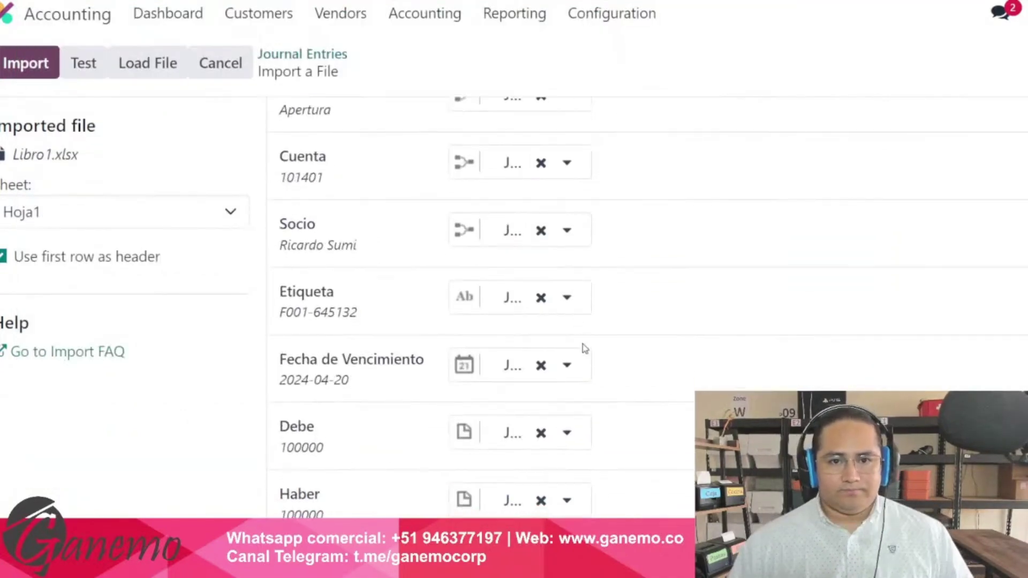
{"action": "left_click", "coordinate": [677, 333]}
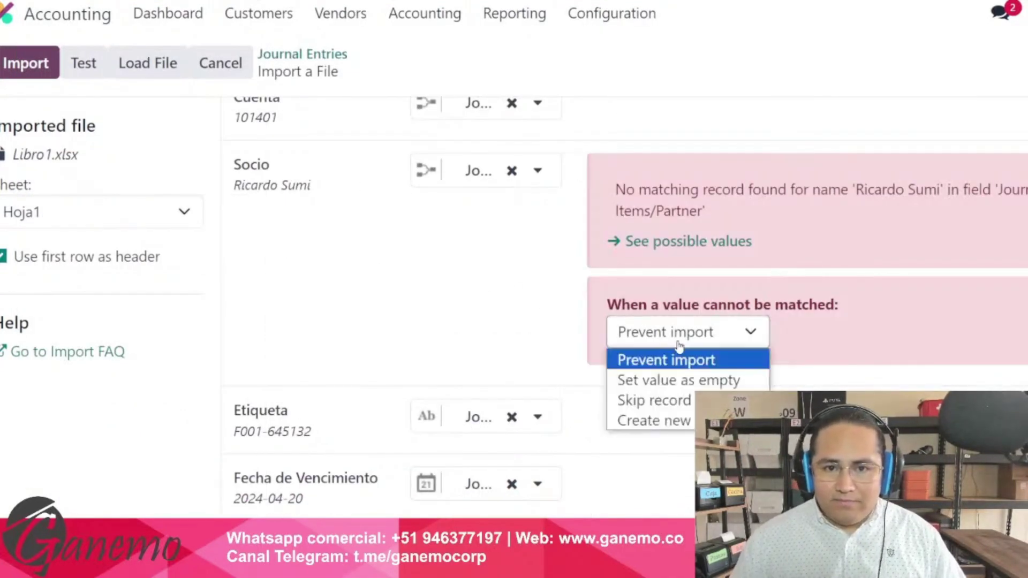
{"action": "left_click", "coordinate": [673, 420]}
{"action": "scroll", "coordinate": [524, 298], "scroll_direction": "down", "scroll_amount": 2}
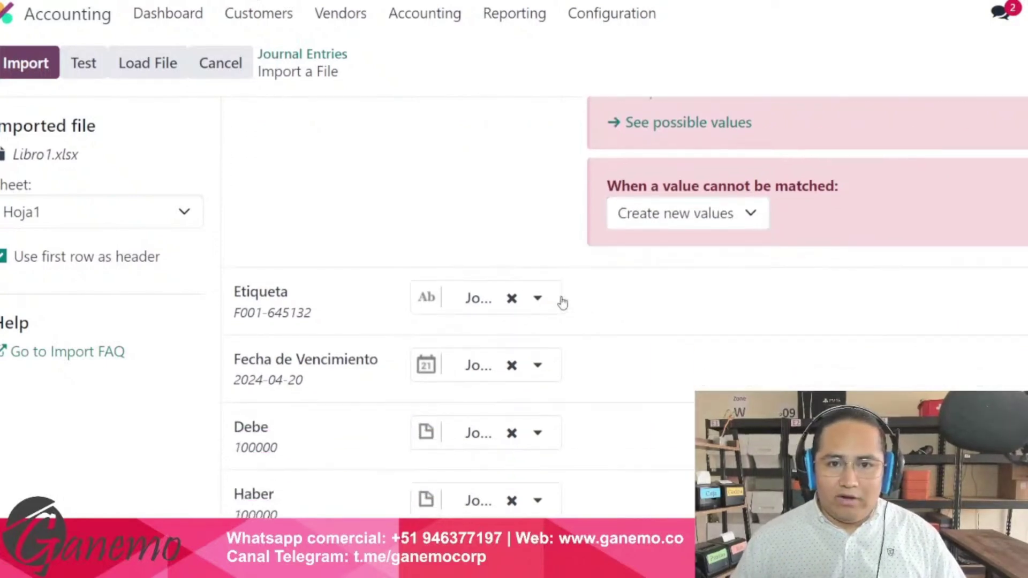
Test the import of Libro1.xlsx and run the actual import
{"action": "scroll", "coordinate": [470, 259], "scroll_direction": "up", "scroll_amount": 6}
{"action": "left_click", "coordinate": [85, 78]}
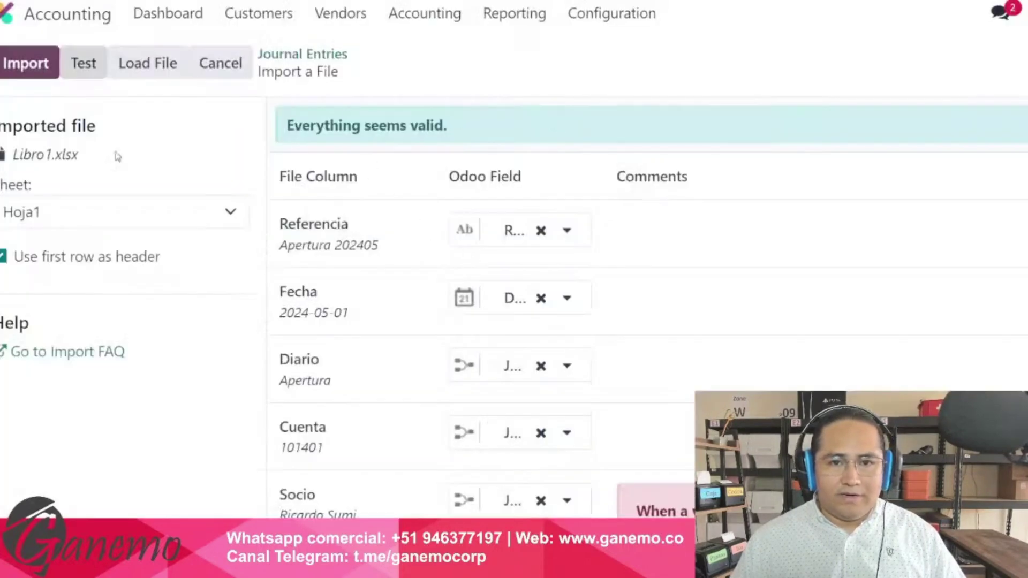
{"action": "left_click", "coordinate": [24, 70]}
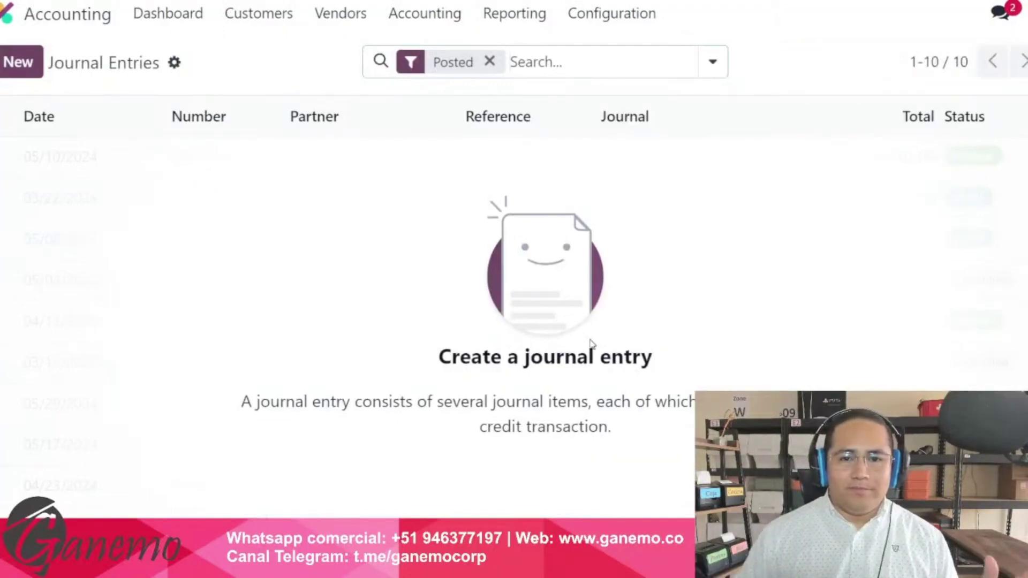
Remove the Posted filter from the journal entries list and open the entry with reference Apertura 202405
{"action": "key", "text": "BackSpace"}
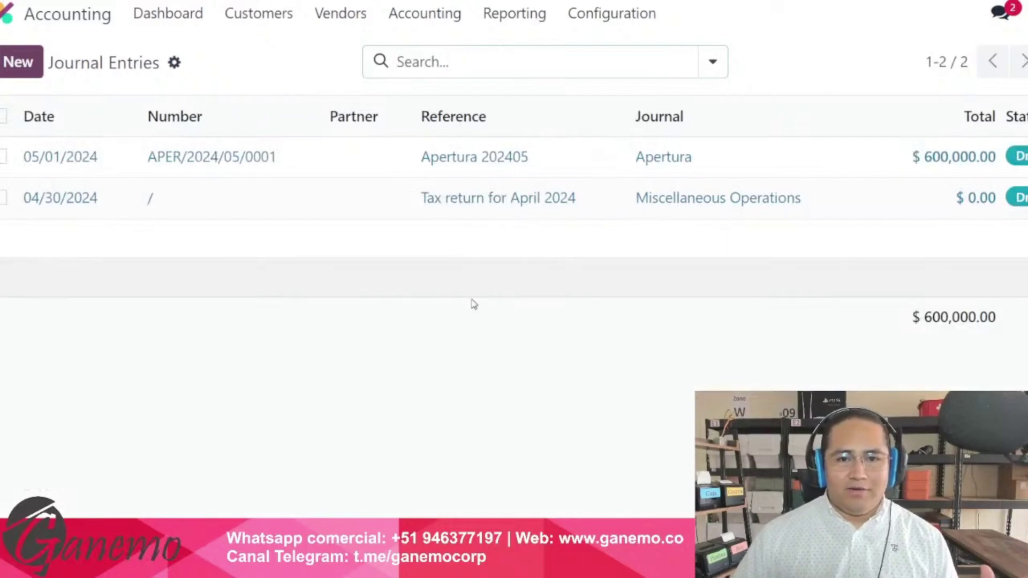
{"action": "left_click", "coordinate": [549, 156]}
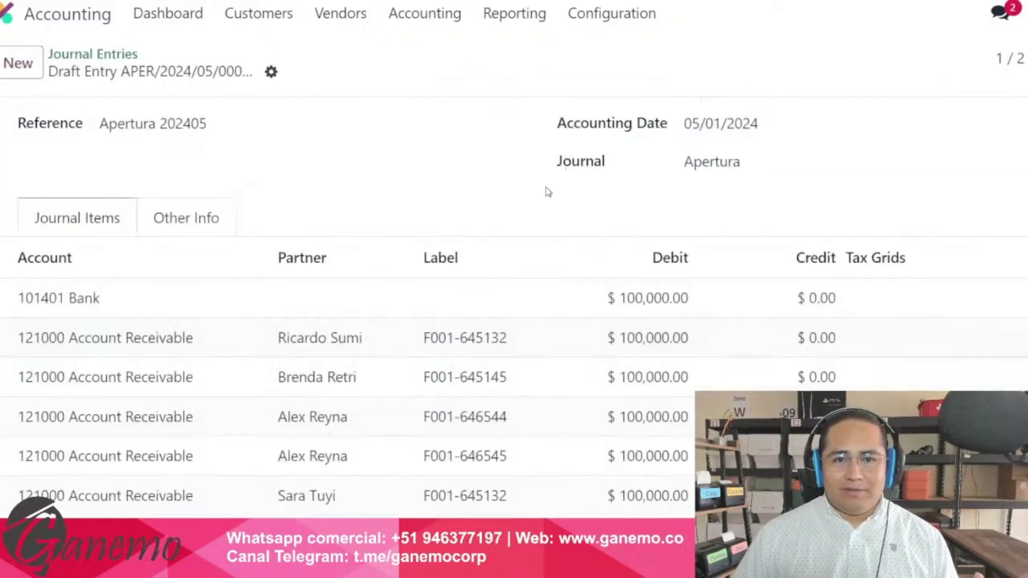
Review the debit and credit lines of the imported opening entry and post it
{"action": "scroll", "coordinate": [554, 332], "scroll_direction": "down", "scroll_amount": 8}
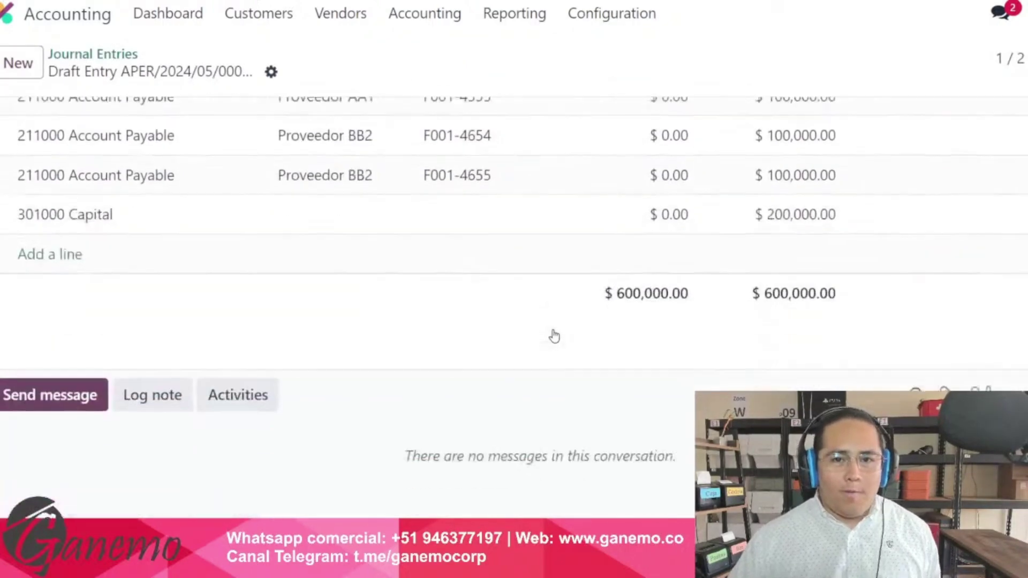
{"action": "scroll", "coordinate": [555, 334], "scroll_direction": "up", "scroll_amount": 5}
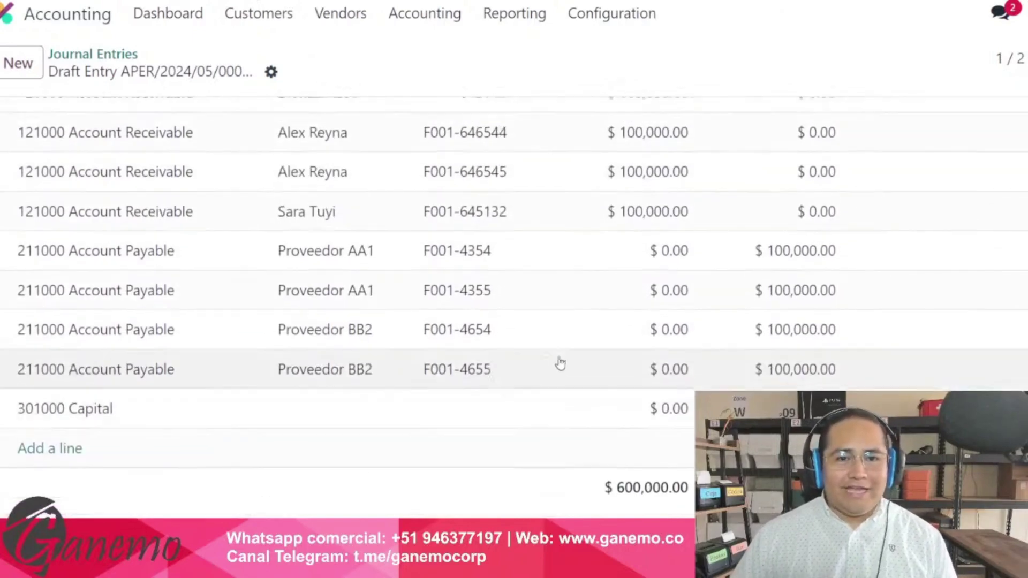
{"action": "scroll", "coordinate": [541, 374], "scroll_direction": "up", "scroll_amount": 3}
{"action": "scroll", "coordinate": [538, 376], "scroll_direction": "down", "scroll_amount": 5}
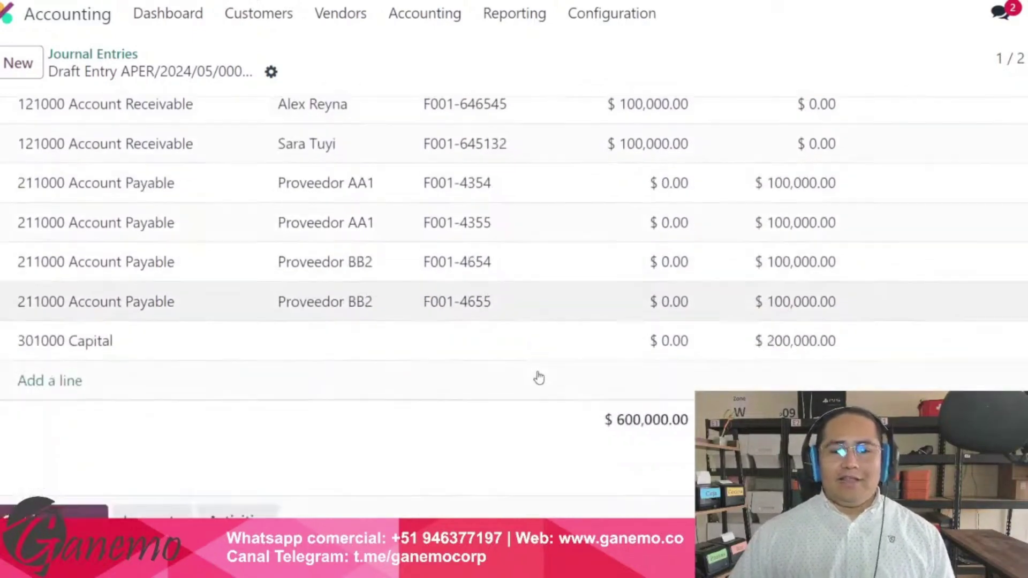
{"action": "scroll", "coordinate": [542, 378], "scroll_direction": "up", "scroll_amount": 3}
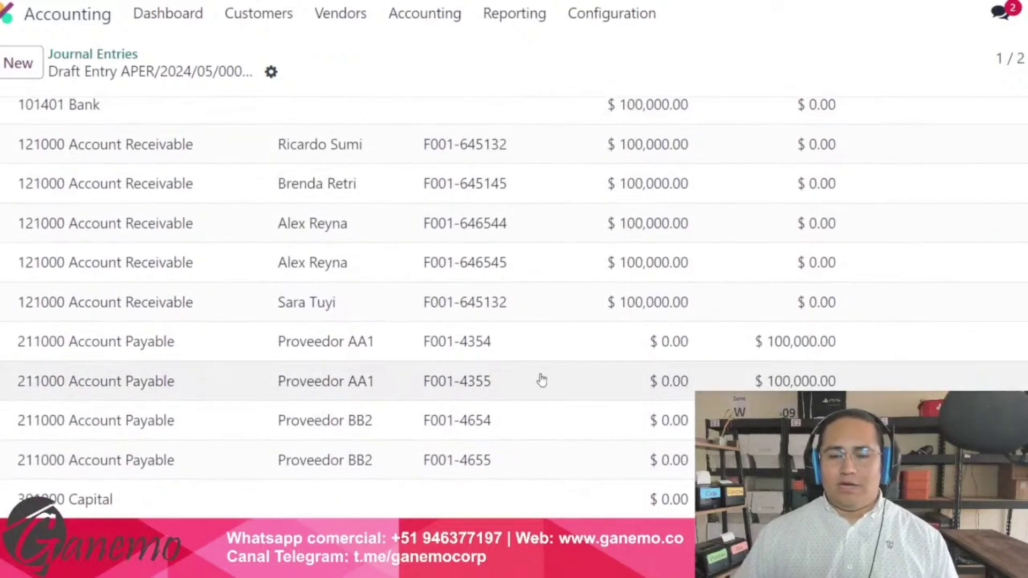
{"action": "scroll", "coordinate": [538, 382], "scroll_direction": "up", "scroll_amount": 2}
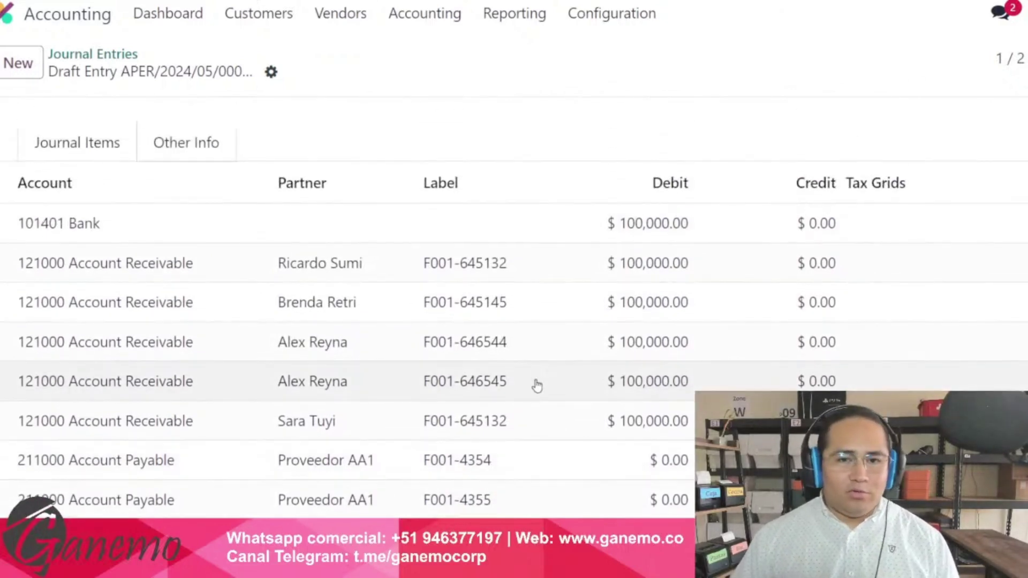
{"action": "scroll", "coordinate": [530, 386], "scroll_direction": "up", "scroll_amount": 4}
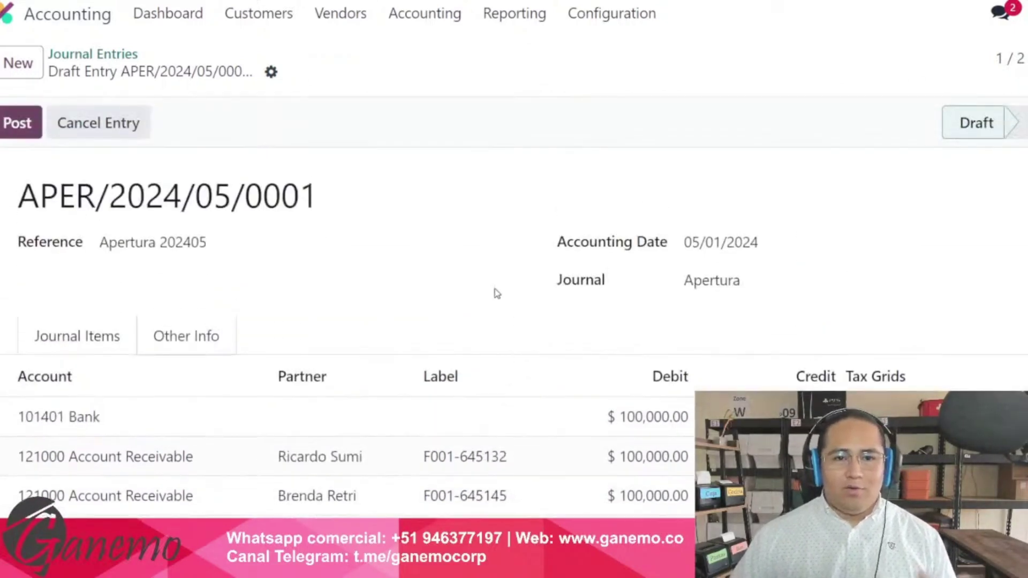
{"action": "left_click", "coordinate": [21, 123]}
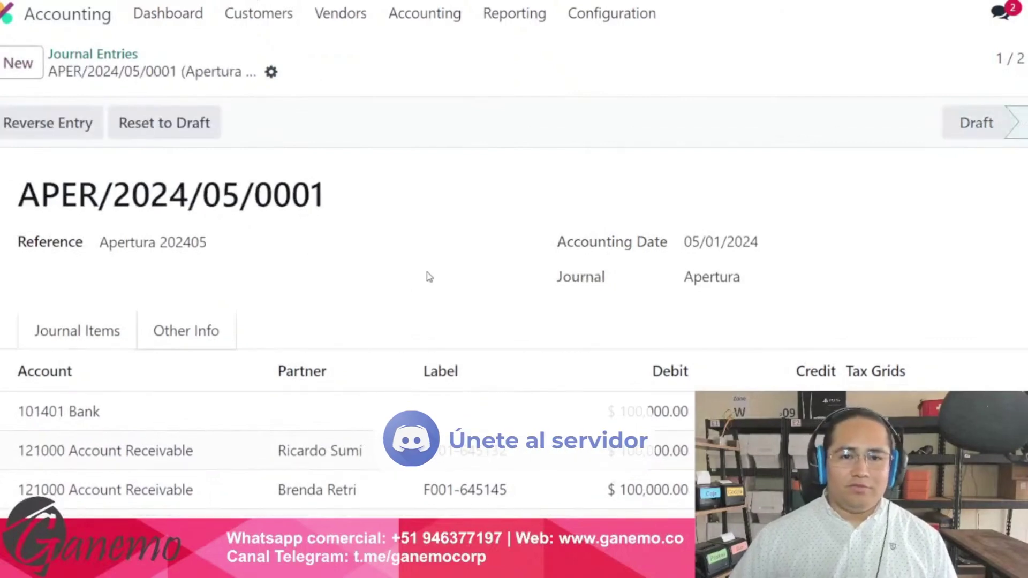